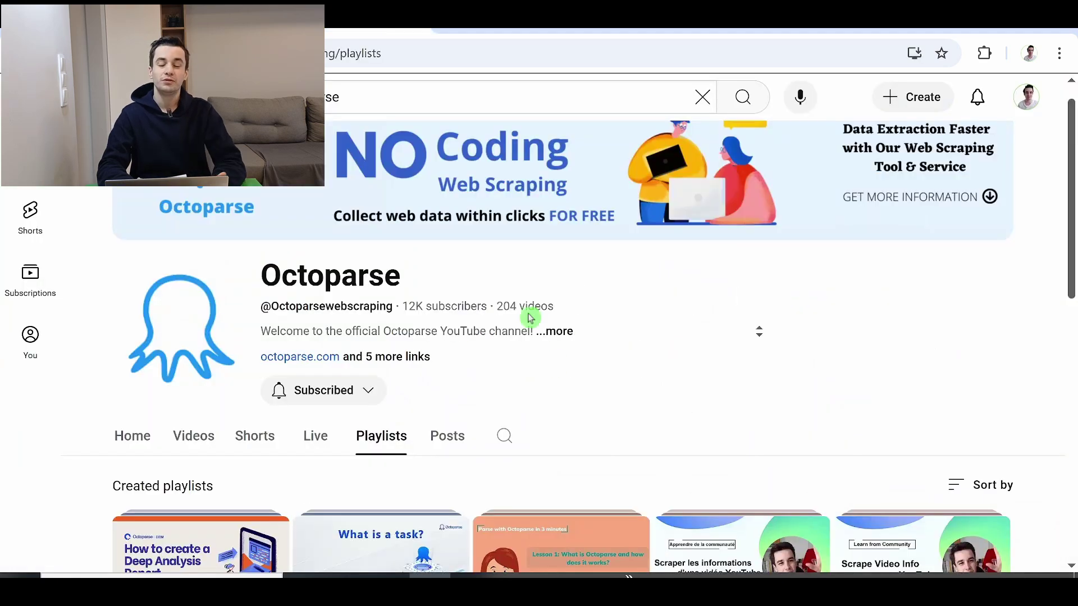
Step: Scroll the current page, then return to the Octoparse homepage
{"action": "scroll", "coordinate": [542, 337], "scroll_direction": "down", "scroll_amount": 2}
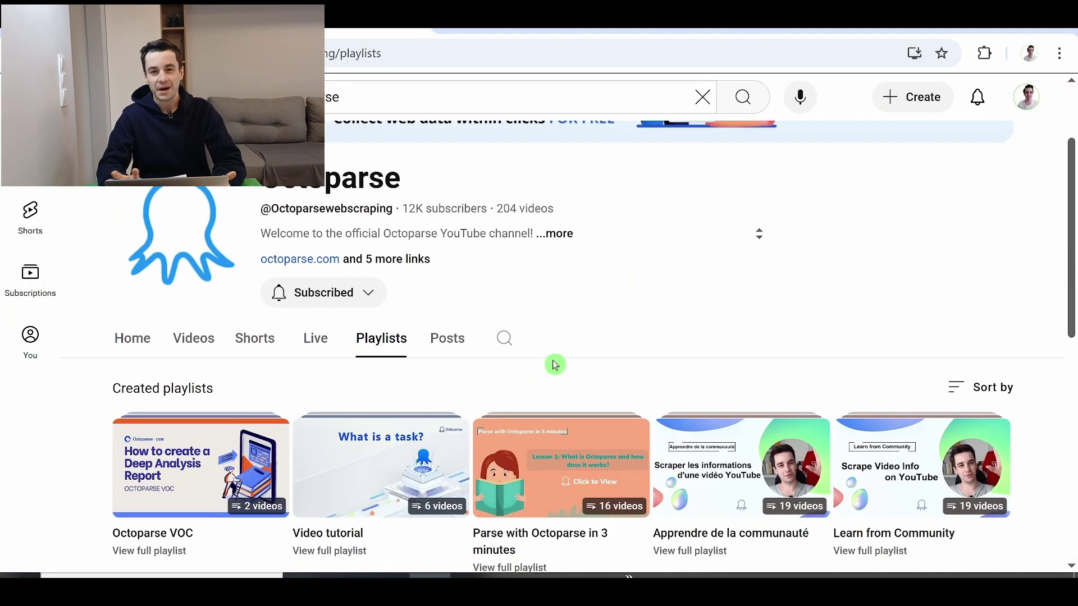
{"action": "scroll", "coordinate": [555, 365], "scroll_direction": "down", "scroll_amount": 4}
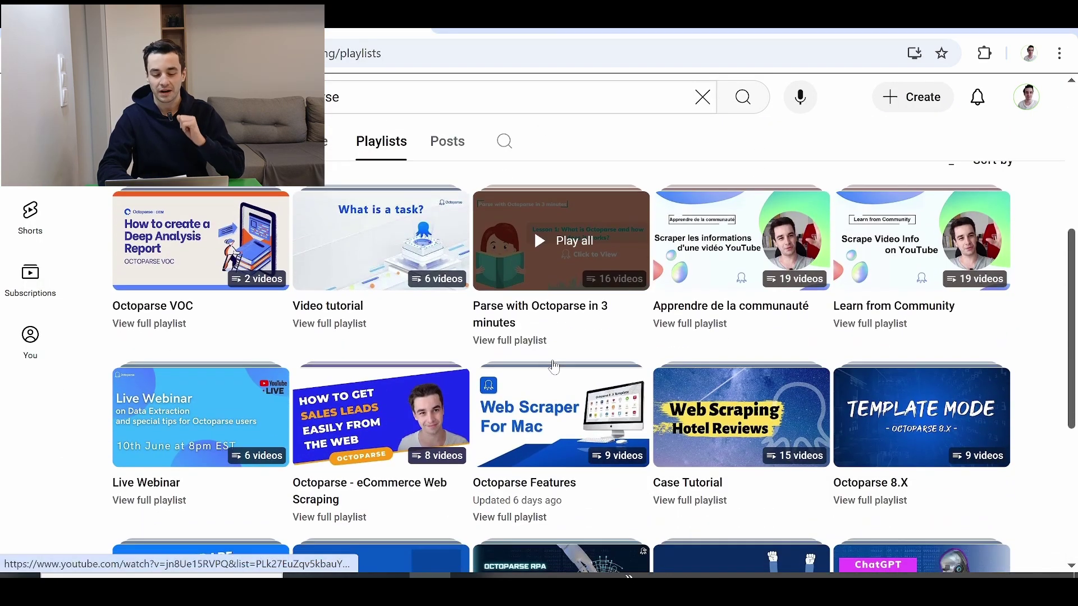
{"action": "scroll", "coordinate": [555, 365], "scroll_direction": "up", "scroll_amount": 1}
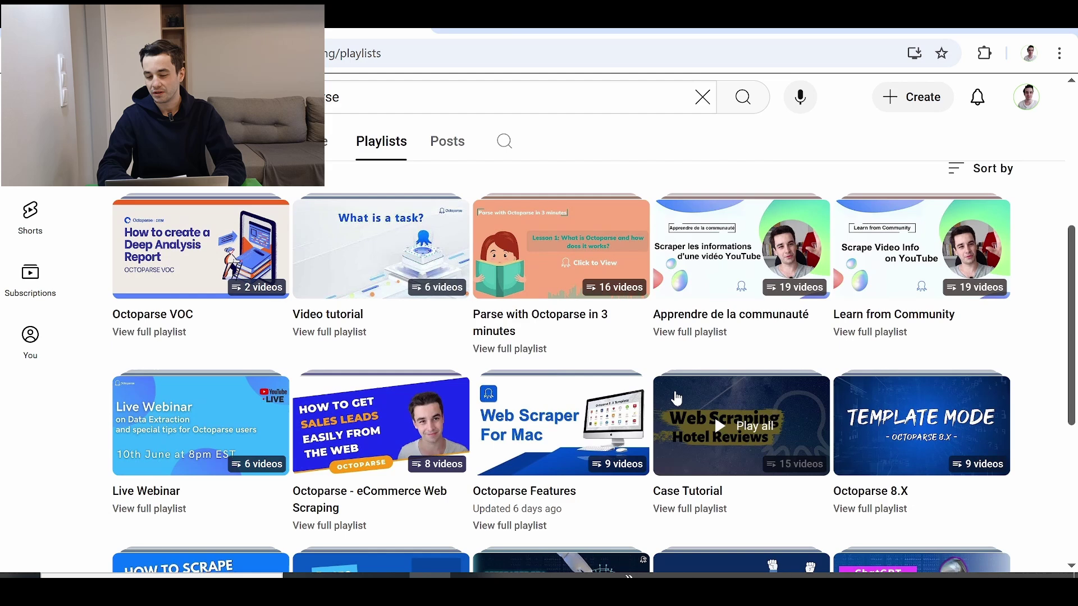
{"action": "left_click", "coordinate": [762, 364]}
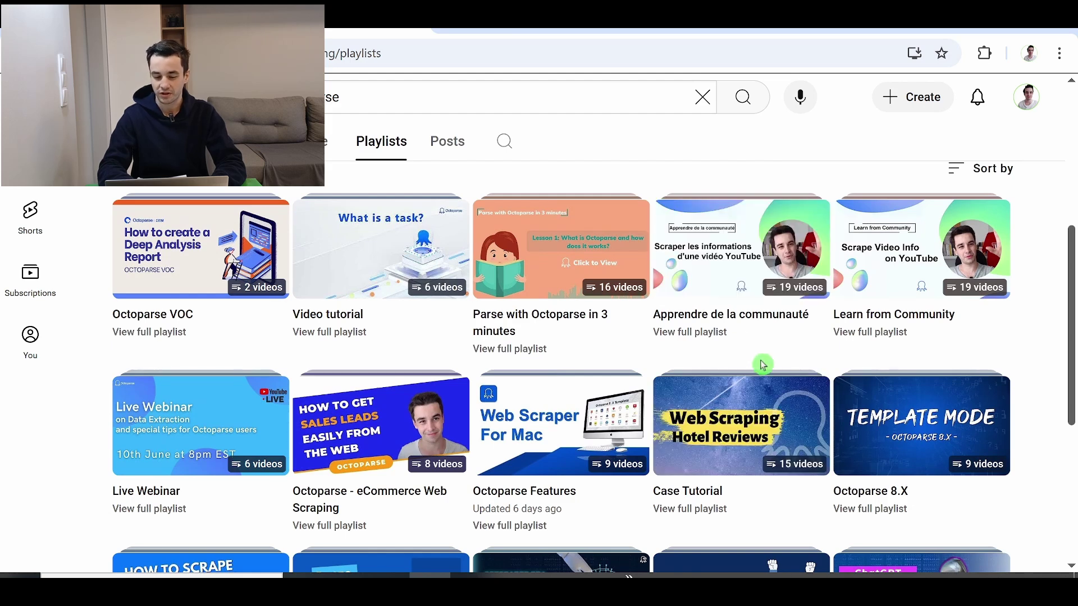
{"action": "scroll", "coordinate": [763, 365], "scroll_direction": "up", "scroll_amount": 1}
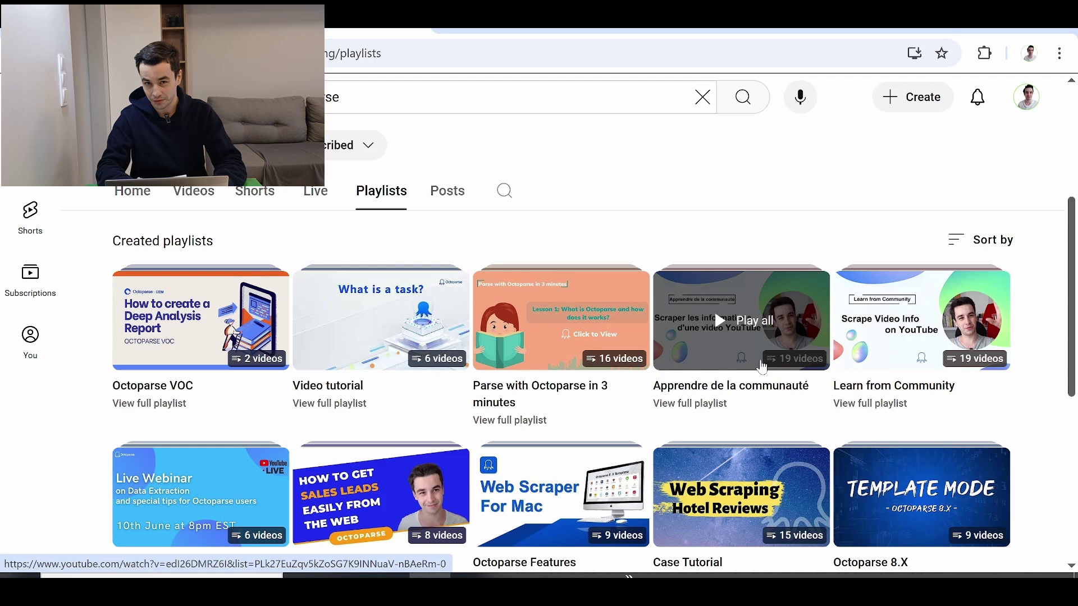
{"action": "scroll", "coordinate": [514, 167], "scroll_direction": "down", "scroll_amount": 1}
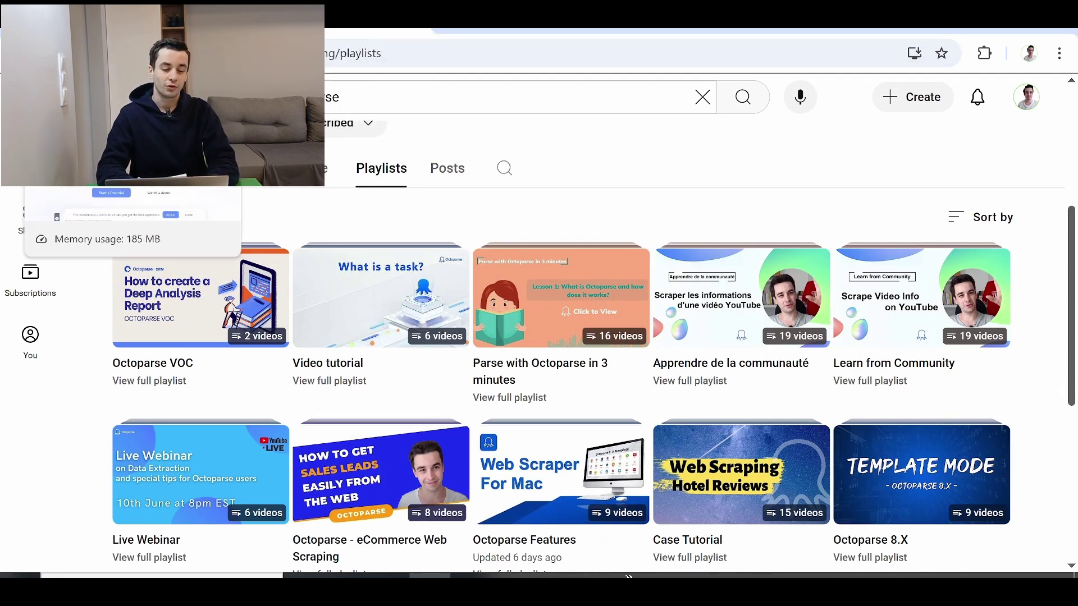
{"action": "left_click", "coordinate": [132, 11]}
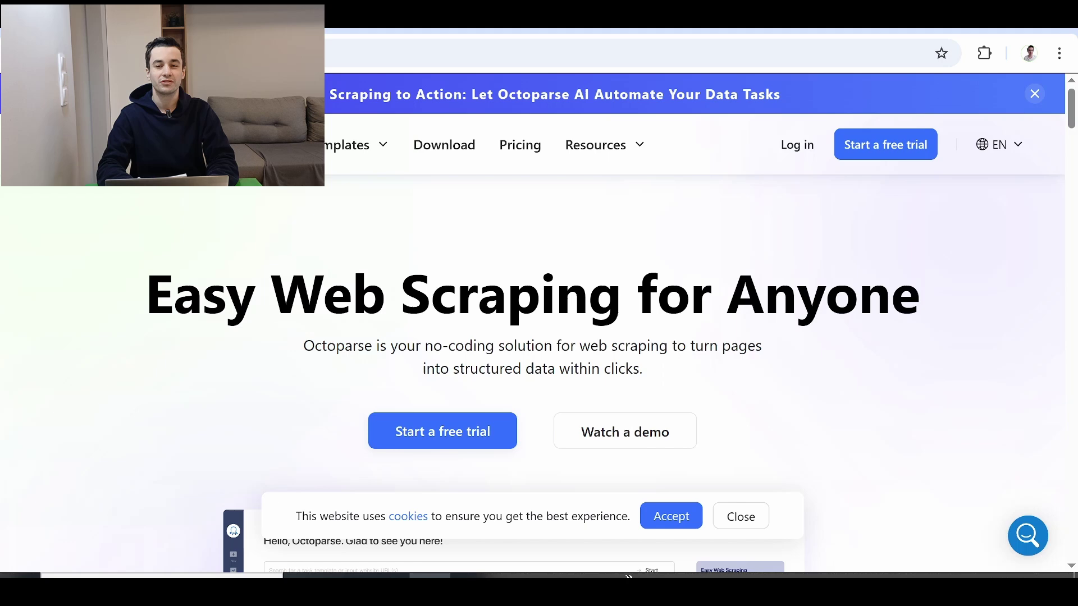
Step: Browse the Books to Scrape catalogue and open the Soumission book page in a new tab
{"action": "key", "text": "ctrl+Tab"}
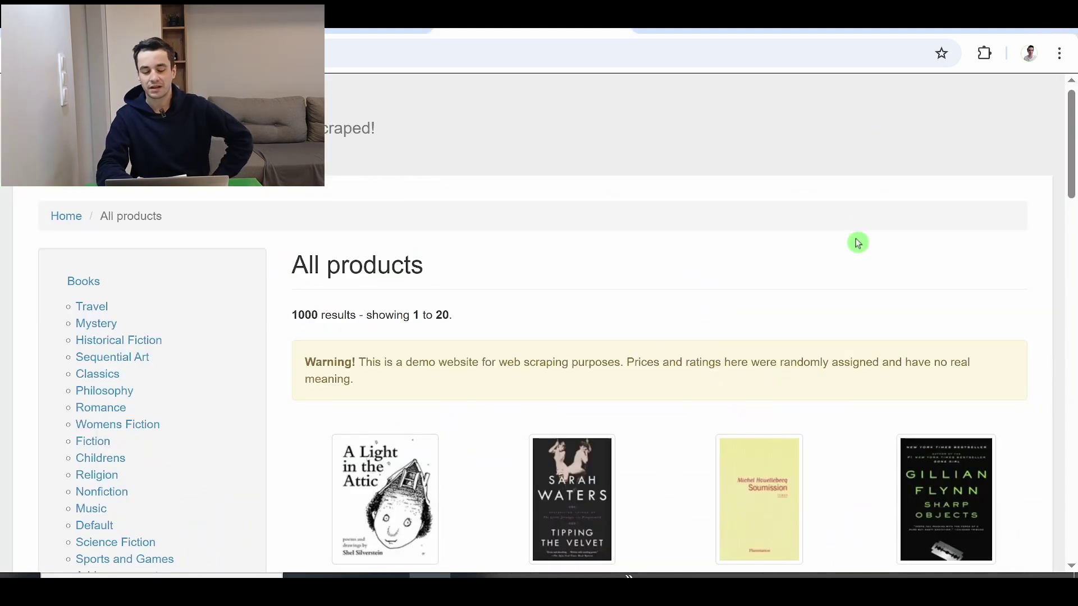
{"action": "scroll", "coordinate": [691, 271], "scroll_direction": "down", "scroll_amount": 1}
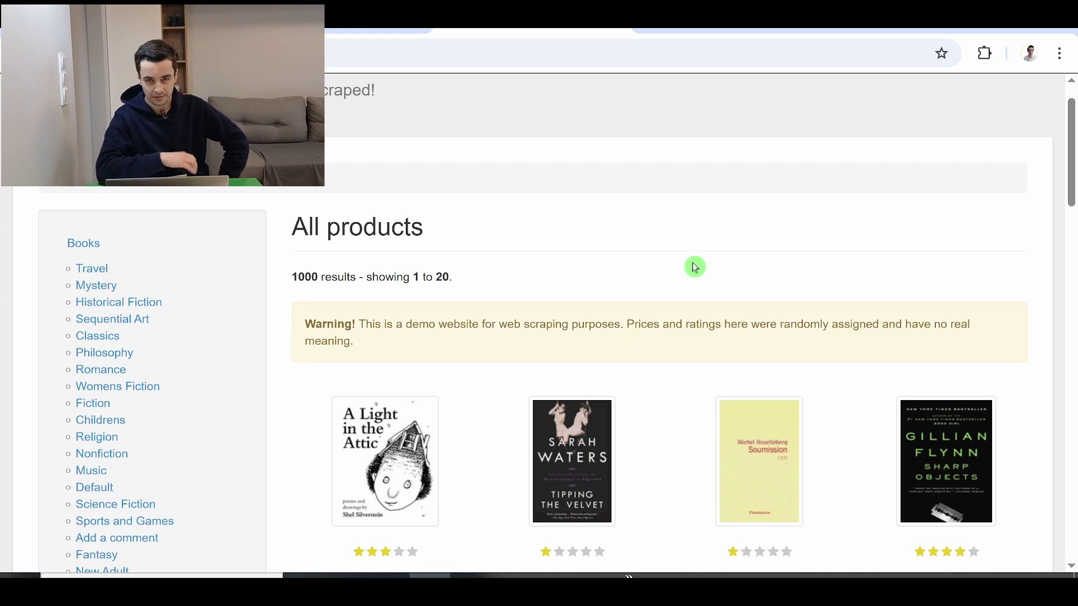
{"action": "scroll", "coordinate": [694, 267], "scroll_direction": "down", "scroll_amount": 4}
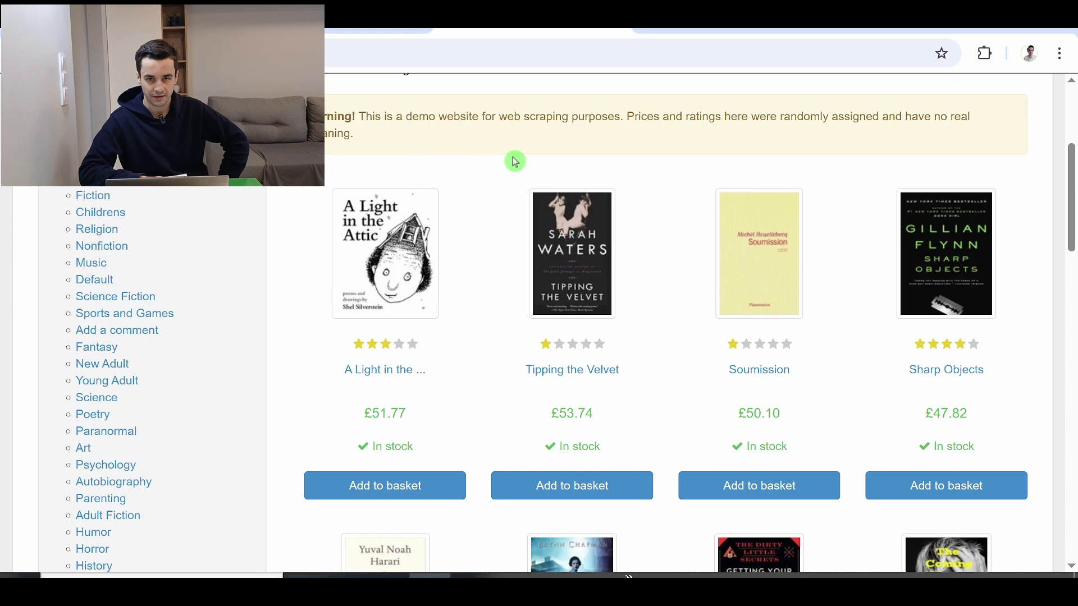
{"action": "scroll", "coordinate": [452, 234], "scroll_direction": "up", "scroll_amount": 2}
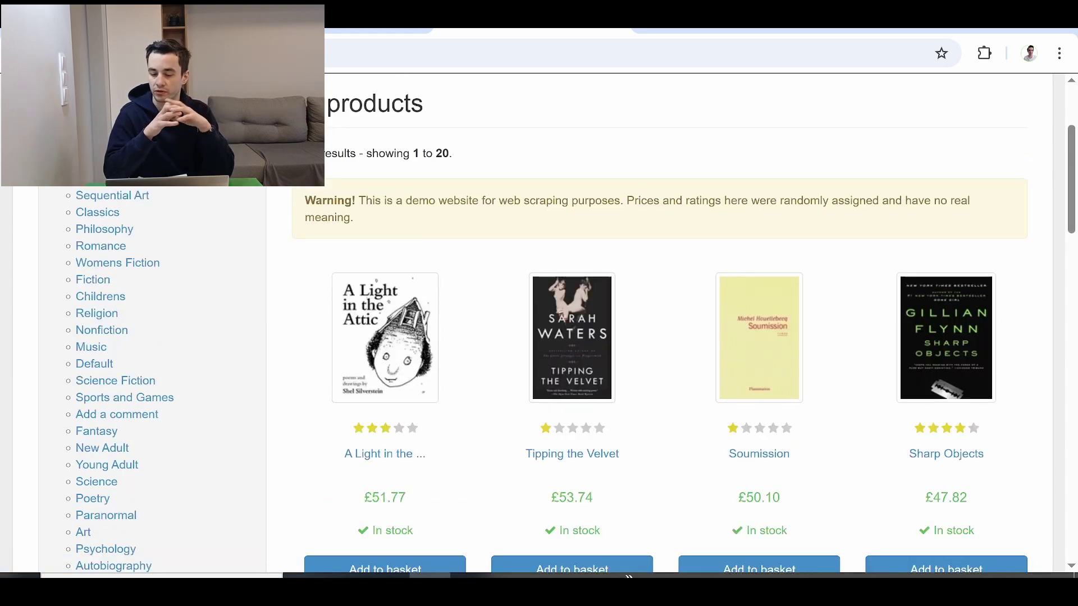
{"action": "scroll", "coordinate": [366, 258], "scroll_direction": "down", "scroll_amount": 5}
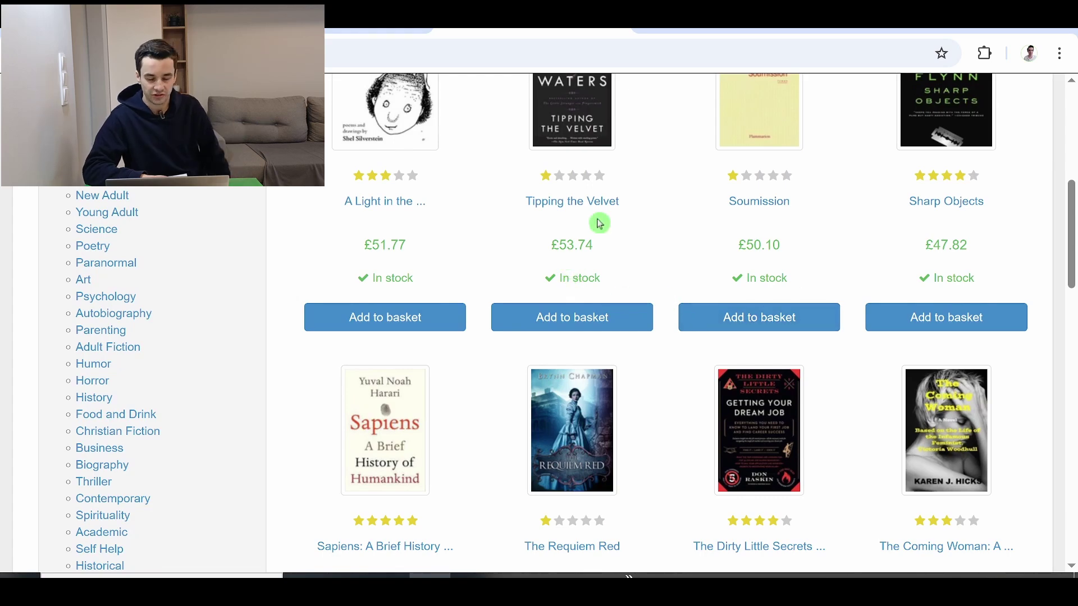
{"action": "scroll", "coordinate": [1049, 271], "scroll_direction": "up", "scroll_amount": 3}
{"action": "scroll", "coordinate": [1049, 272], "scroll_direction": "down", "scroll_amount": 5}
{"action": "scroll", "coordinate": [603, 463], "scroll_direction": "down", "scroll_amount": 18}
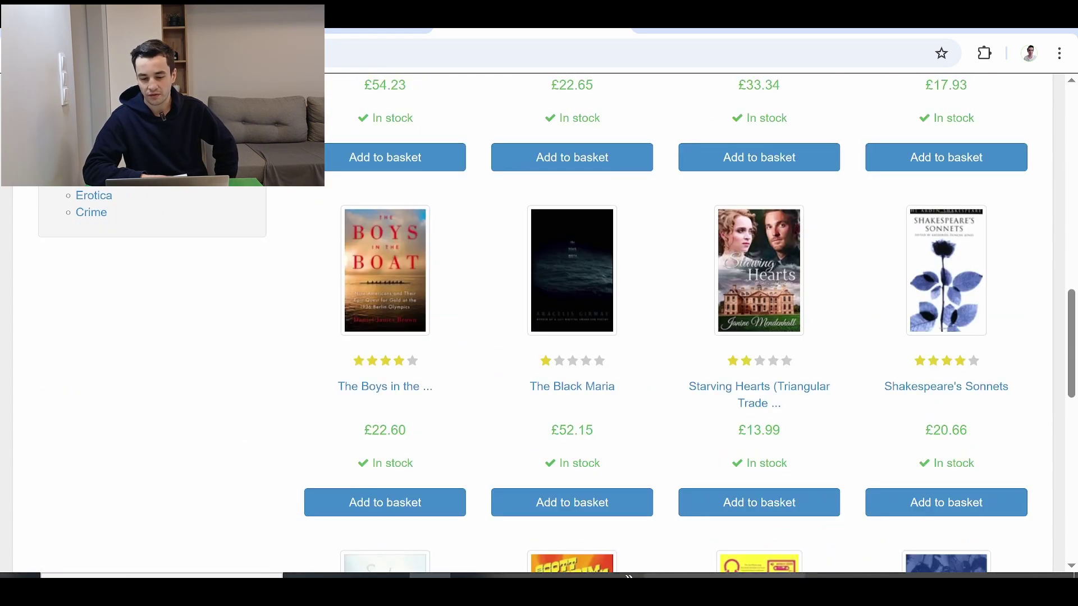
{"action": "scroll", "coordinate": [488, 380], "scroll_direction": "down", "scroll_amount": 3}
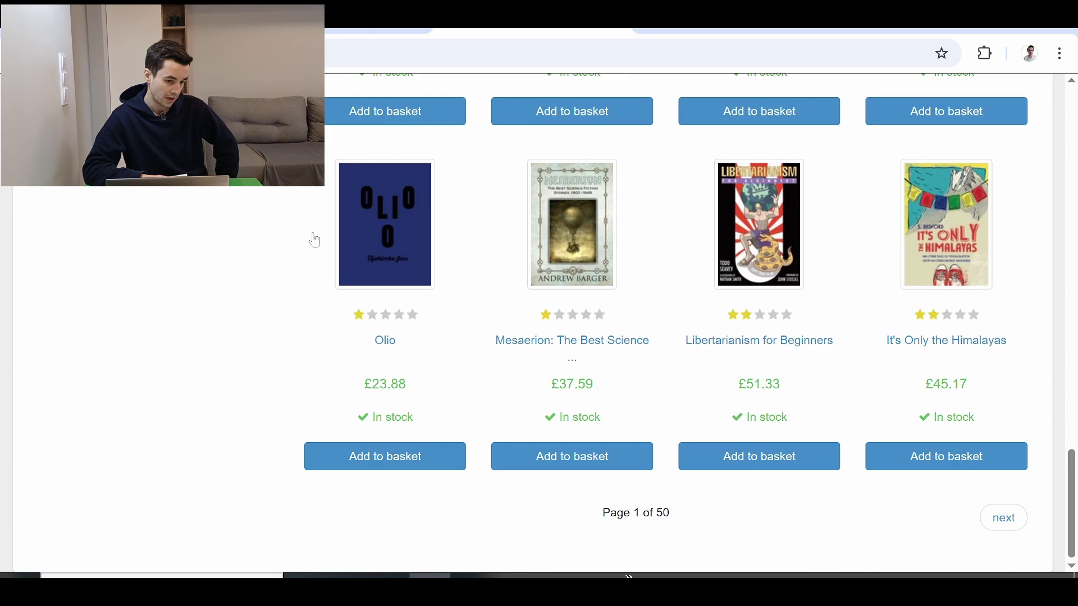
{"action": "scroll", "coordinate": [640, 264], "scroll_direction": "up", "scroll_amount": 20}
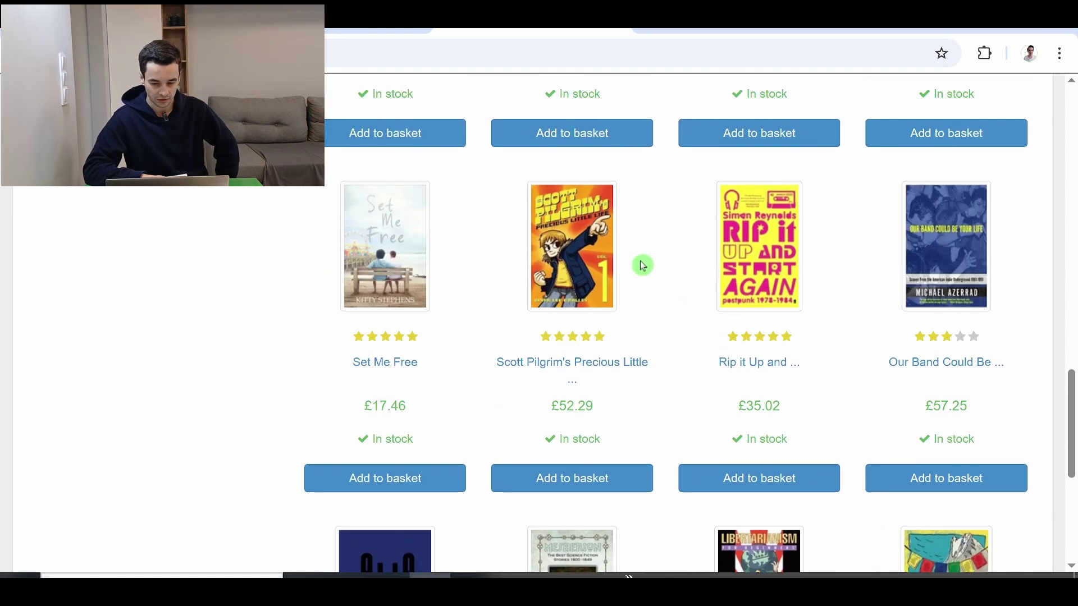
{"action": "scroll", "coordinate": [577, 264], "scroll_direction": "up", "scroll_amount": 3}
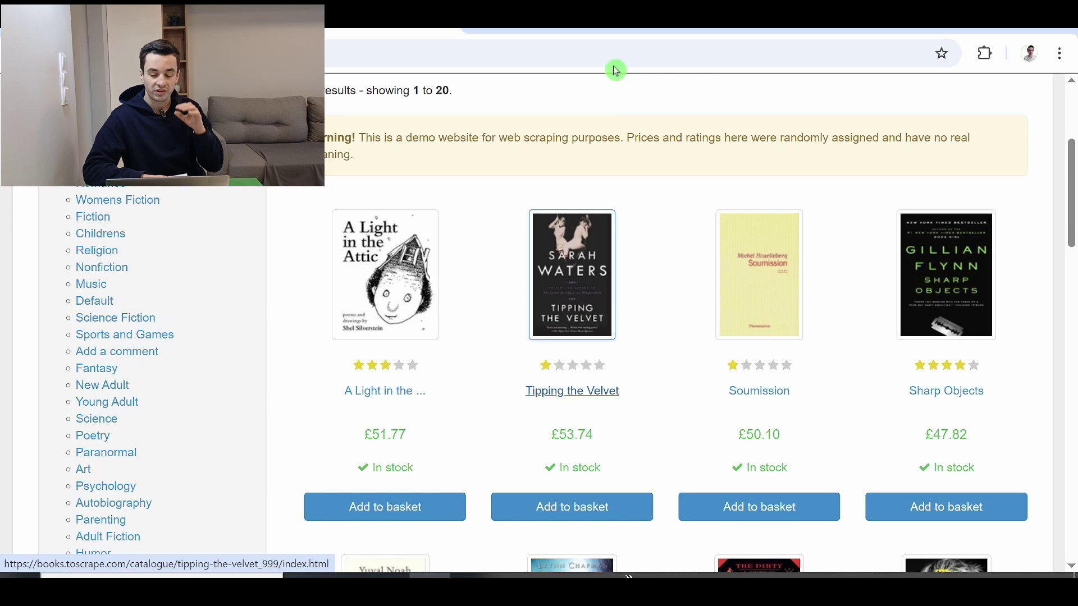
{"action": "right_click", "coordinate": [767, 391]}
{"action": "left_click", "coordinate": [818, 223]}
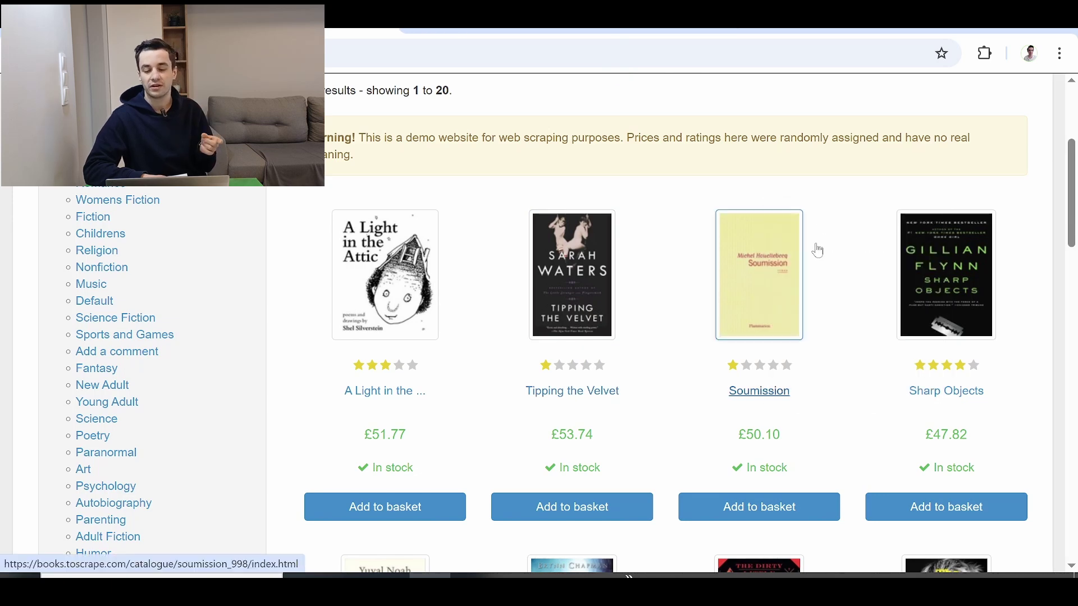
{"action": "scroll", "coordinate": [730, 278], "scroll_direction": "down", "scroll_amount": 3}
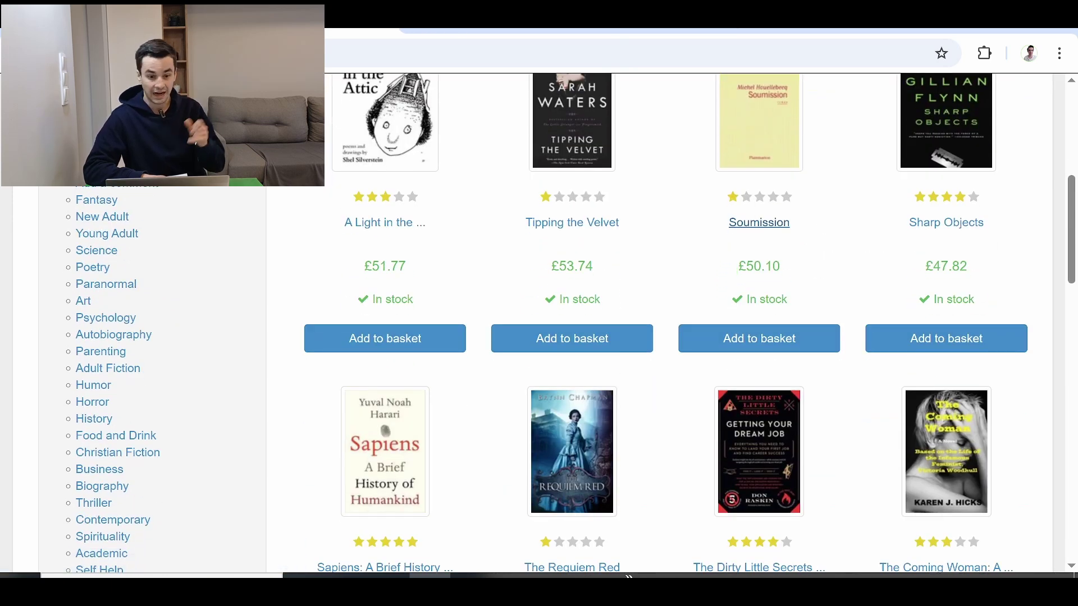
Step: Open the A Light in the Attic page and highlight its title, price and stock text
{"action": "left_click", "coordinate": [406, 125]}
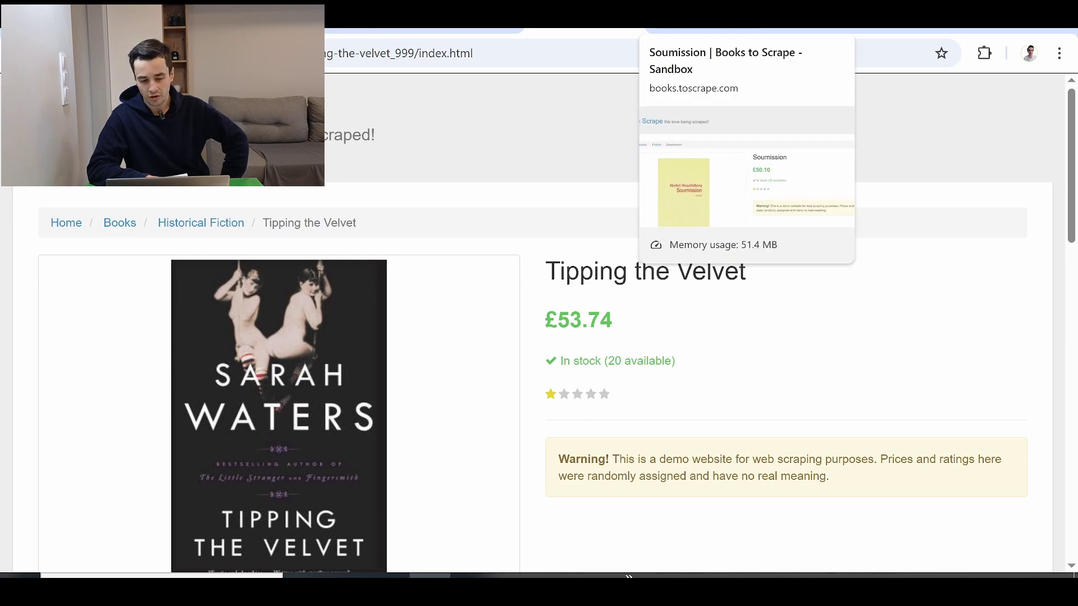
{"action": "left_click_drag", "start_coordinate": [565, 185], "coordinate": [693, 159]}
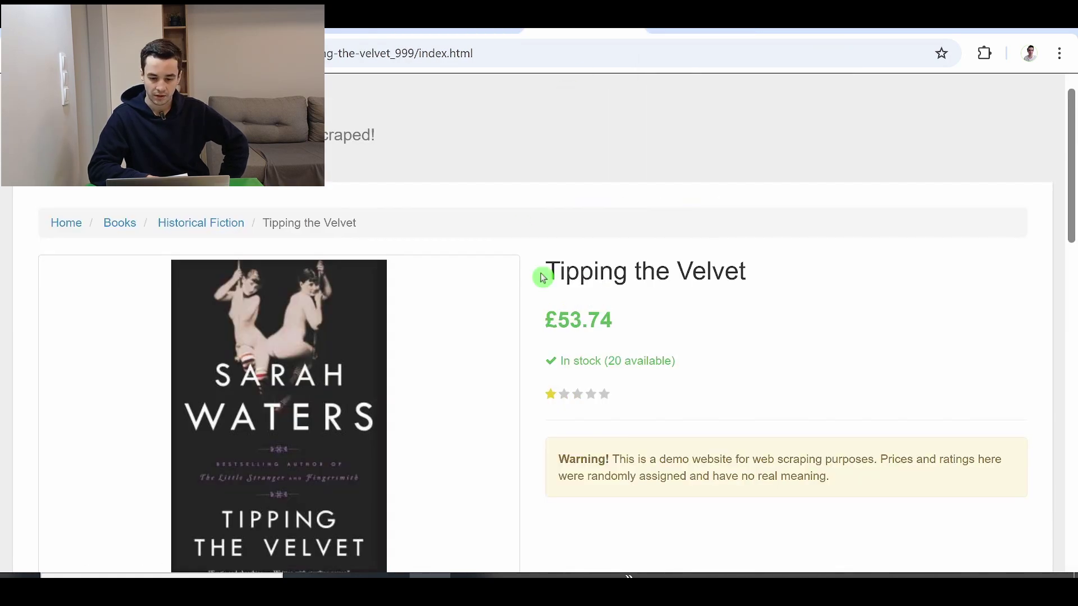
{"action": "left_click_drag", "start_coordinate": [543, 278], "coordinate": [654, 278]}
{"action": "left_click_drag", "start_coordinate": [578, 305], "coordinate": [625, 313]}
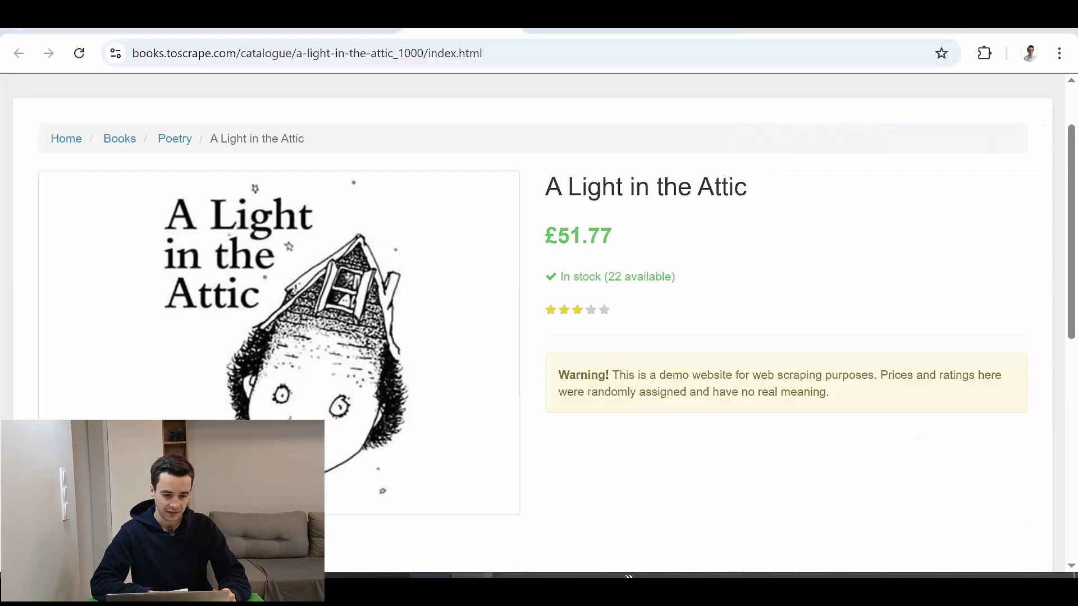
Step: Copy the book page address into Octoparse's search box, then clear it again
{"action": "key", "text": "ctrl+l"}
{"action": "key", "text": "ctrl+c"}
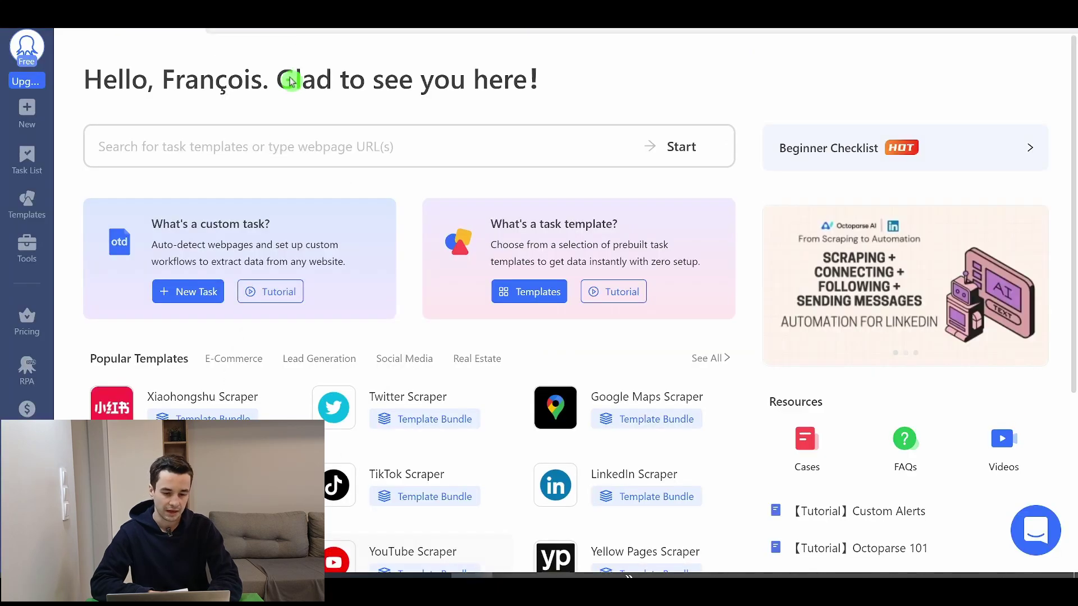
{"action": "left_click", "coordinate": [290, 146]}
{"action": "key", "text": "ctrl+v"}
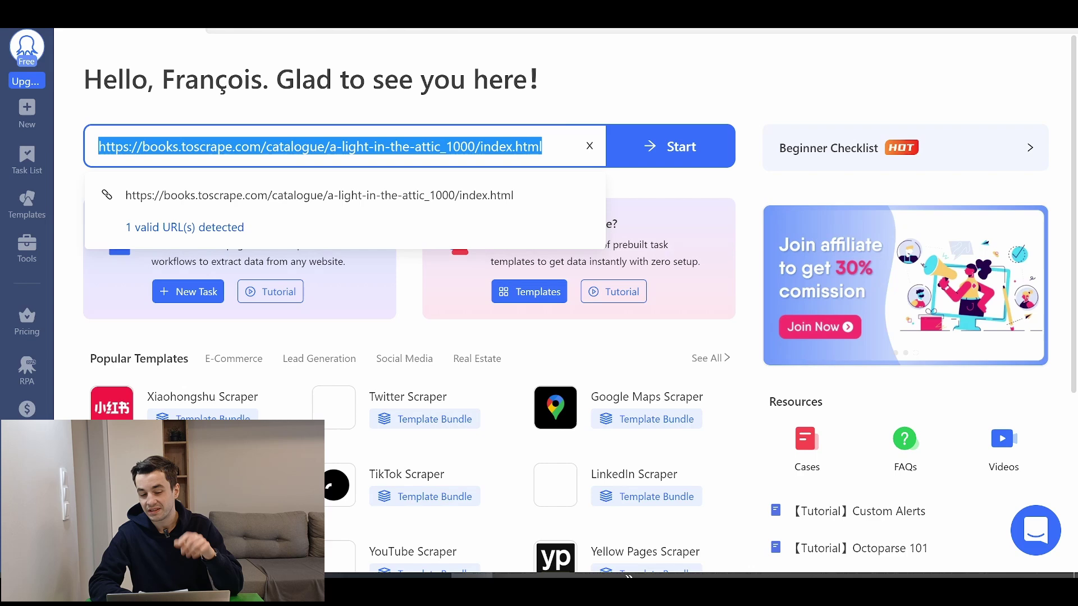
{"action": "key", "text": "BackSpace"}
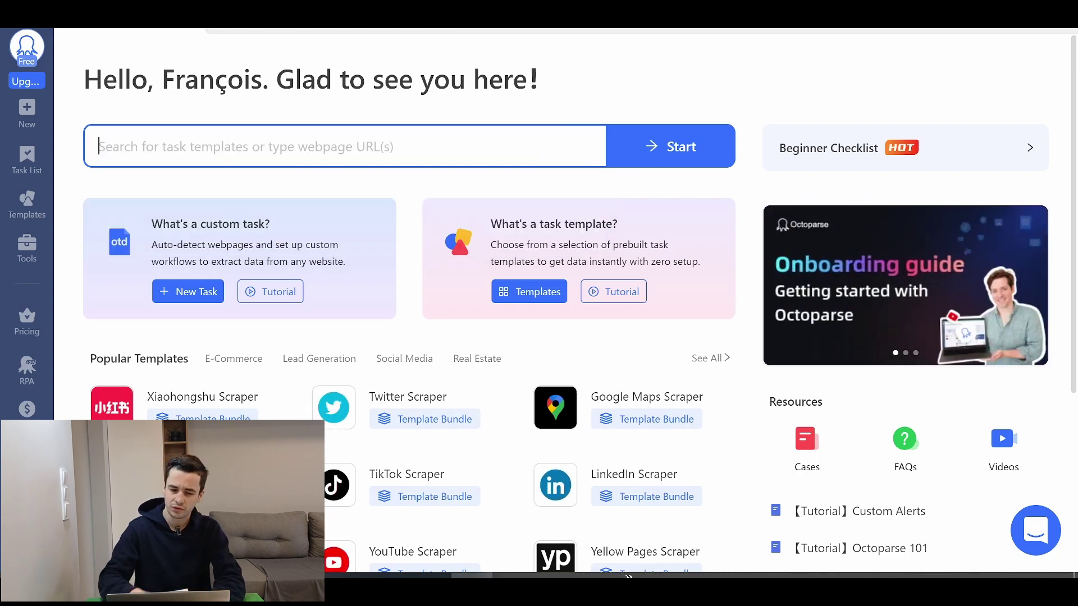
Step: Create a new Custom Task with the three book page URLs, one per line, and save it
{"action": "left_click", "coordinate": [27, 109]}
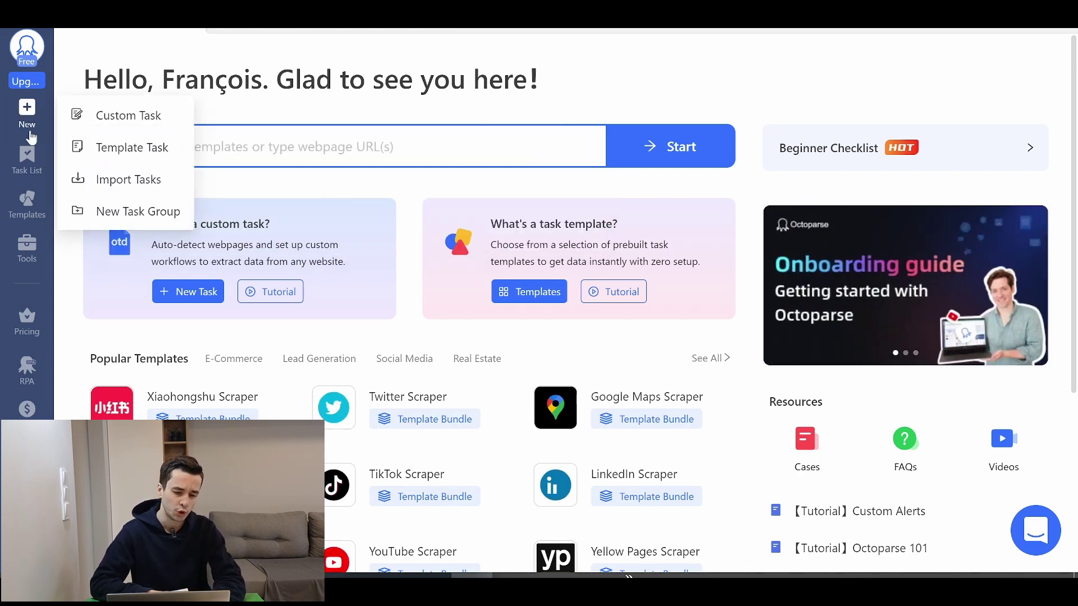
{"action": "left_click", "coordinate": [131, 116]}
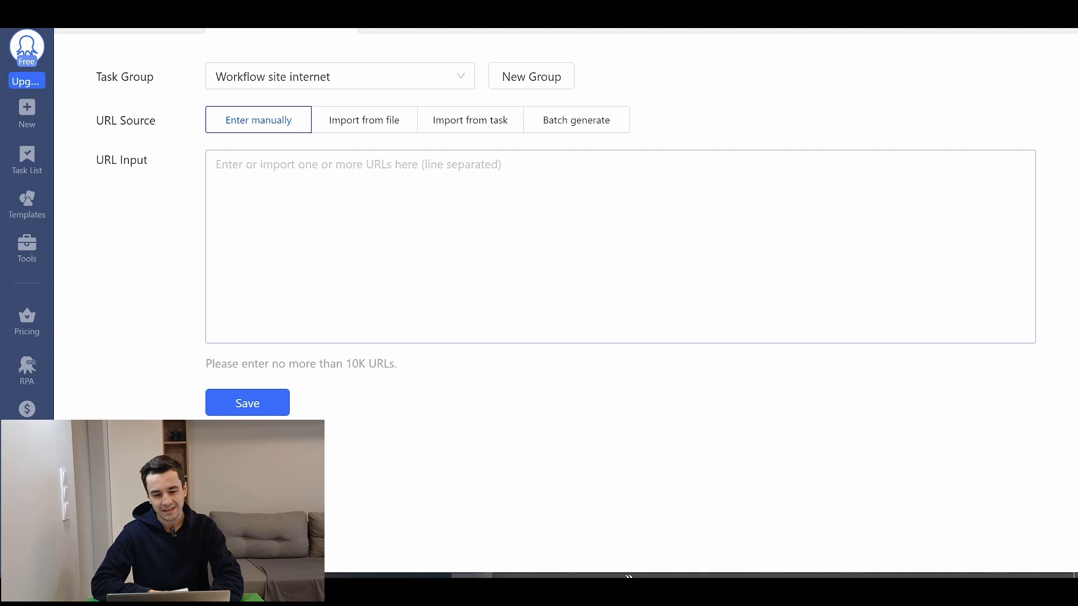
{"action": "left_click", "coordinate": [216, 164]}
{"action": "key", "text": "ctrl+v"}
{"action": "key", "text": "Return"}
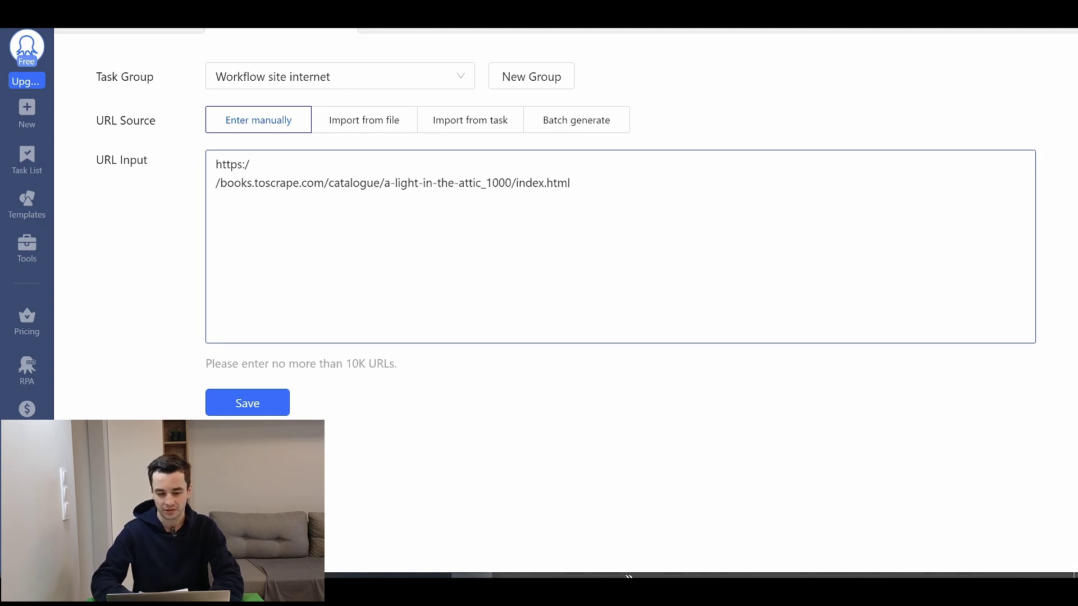
{"action": "key", "text": "BackSpace"}
{"action": "type", "text": "https://books.toscrape.com/catalogue/tipping-the-velvet_999/index.html https://books.toscrape.com/catalogue/soumission_998/index.html"}
{"action": "key", "text": "ctrl+a"}
{"action": "key", "text": "ctrl+c"}
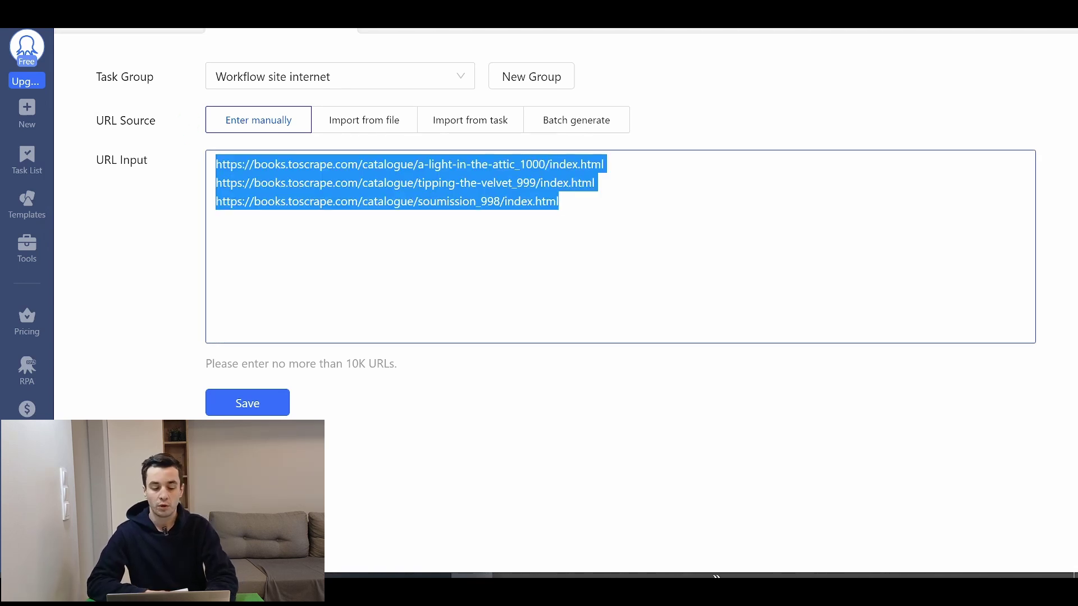
{"action": "left_click", "coordinate": [238, 359]}
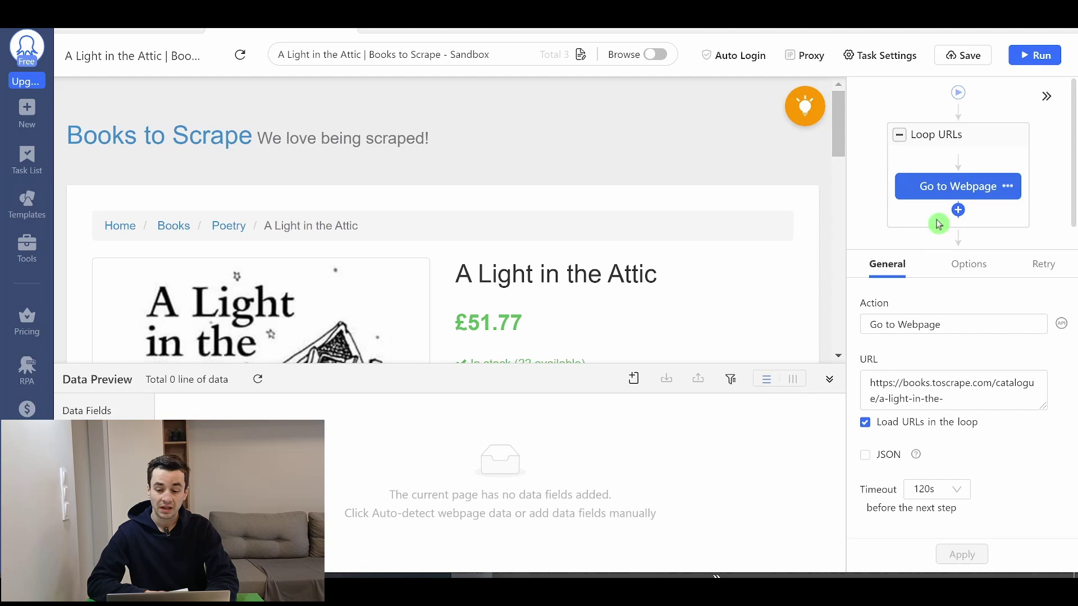
Step: Delete the existing Loop URLs step and add a new loop to the workflow
{"action": "left_click", "coordinate": [902, 247]}
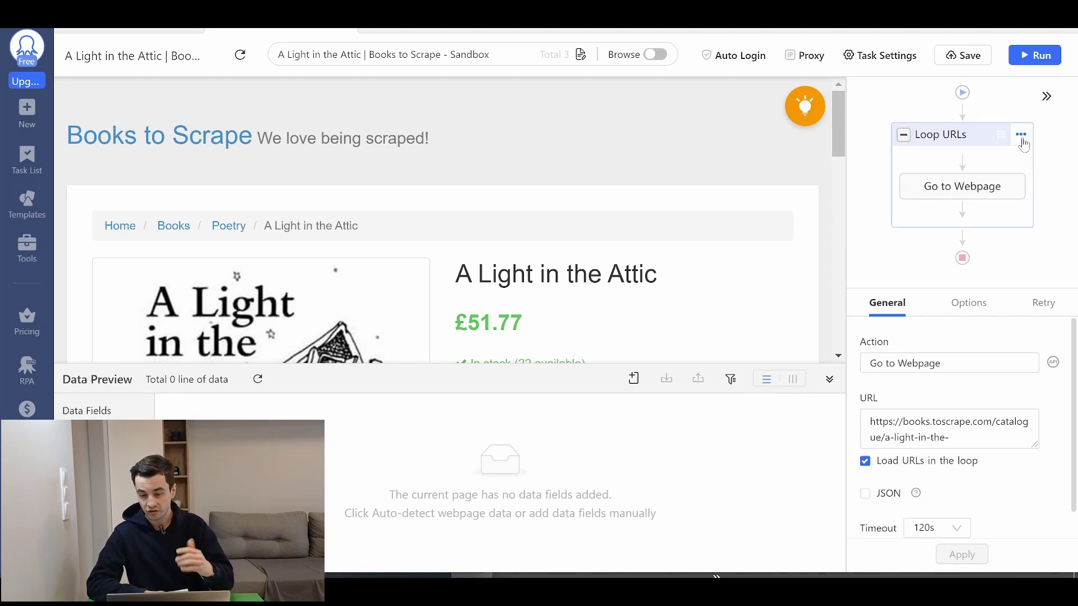
{"action": "left_click", "coordinate": [1024, 144]}
{"action": "left_click", "coordinate": [962, 111]}
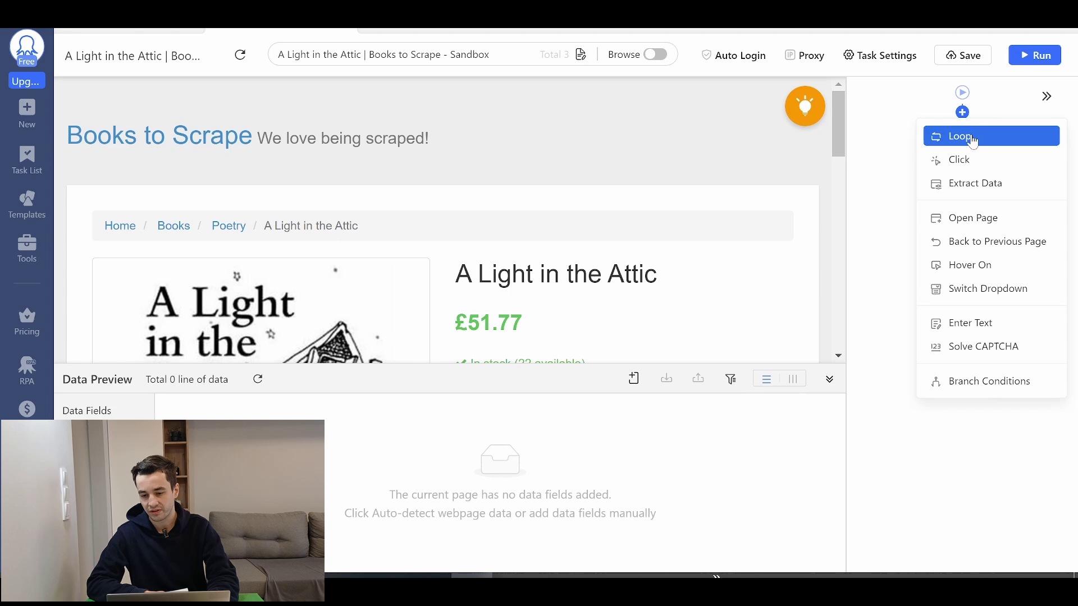
{"action": "left_click", "coordinate": [974, 136]}
Step: Set the loop to List of URLs mode, rename it, paste the three book URLs, and apply
{"action": "left_click", "coordinate": [946, 411]}
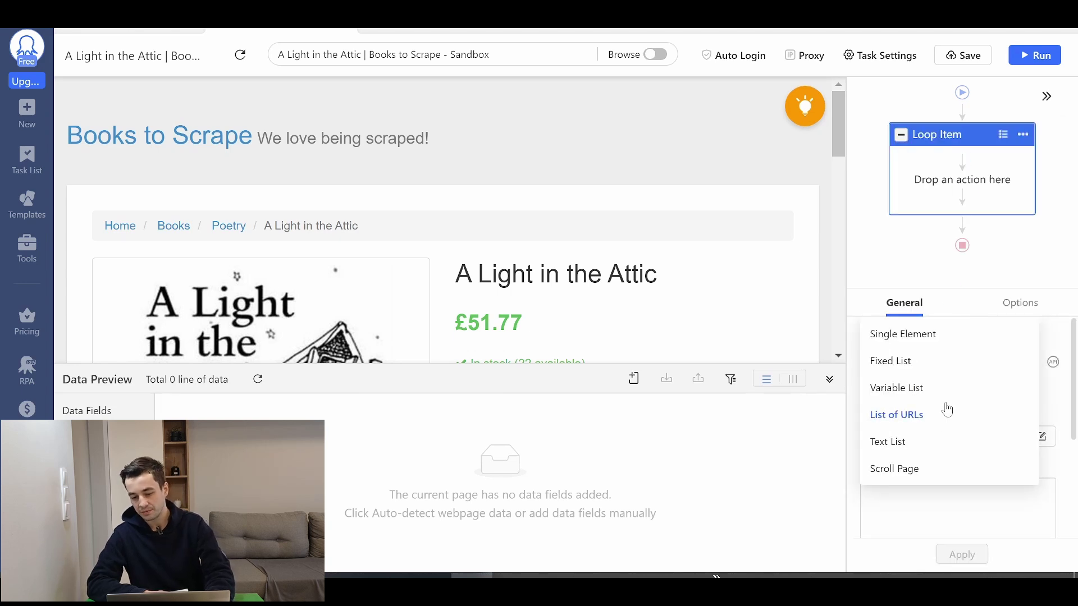
{"action": "left_click", "coordinate": [914, 418]}
{"action": "double_click", "coordinate": [905, 363]}
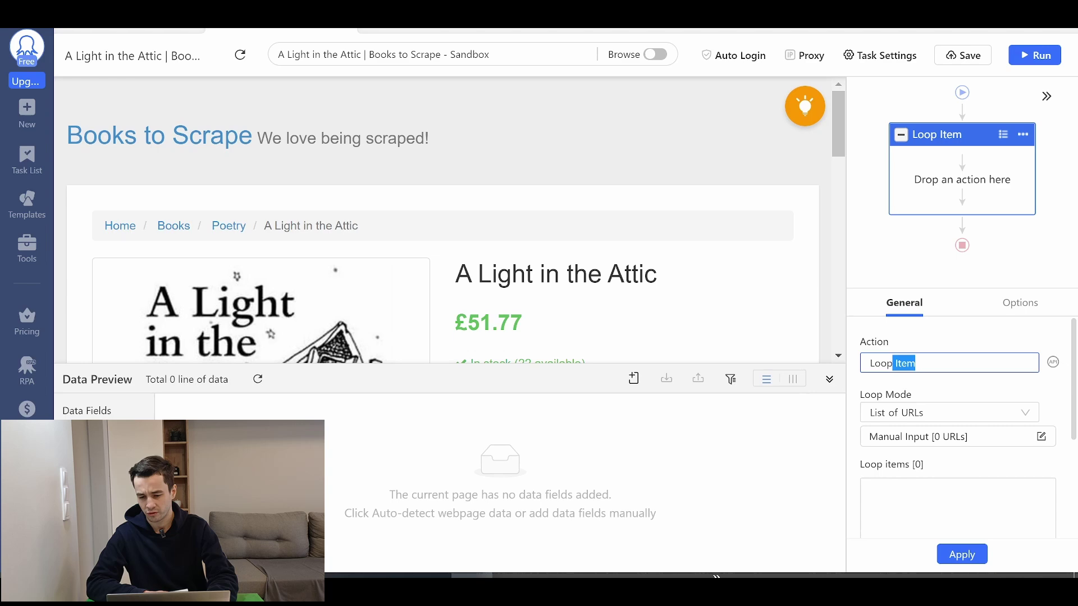
{"action": "left_click", "coordinate": [1041, 436]}
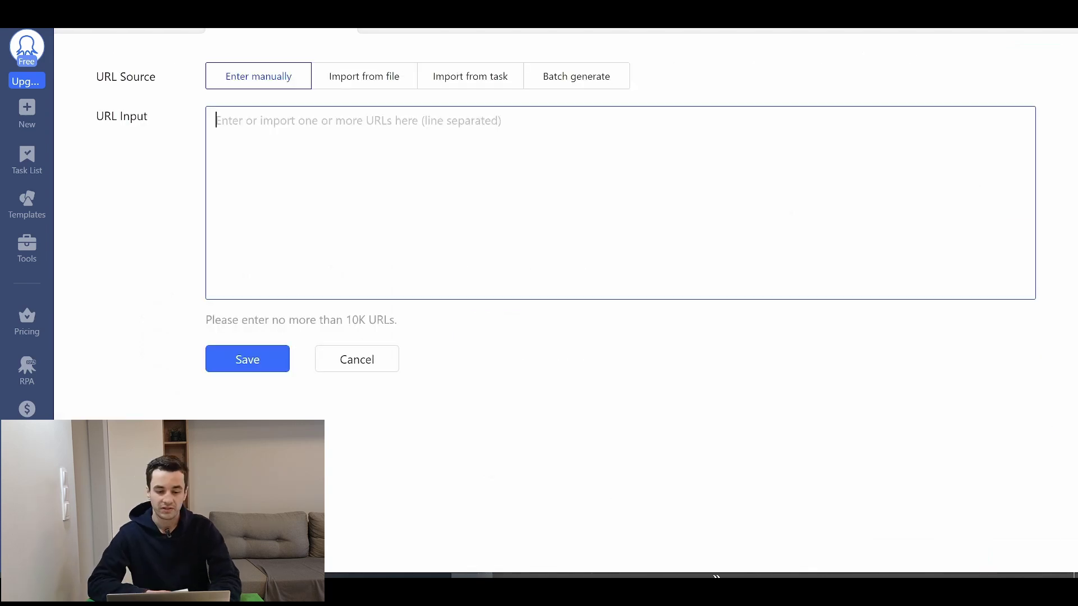
{"action": "key", "text": "ctrl+v"}
{"action": "left_click", "coordinate": [227, 350]}
{"action": "left_click", "coordinate": [953, 556]}
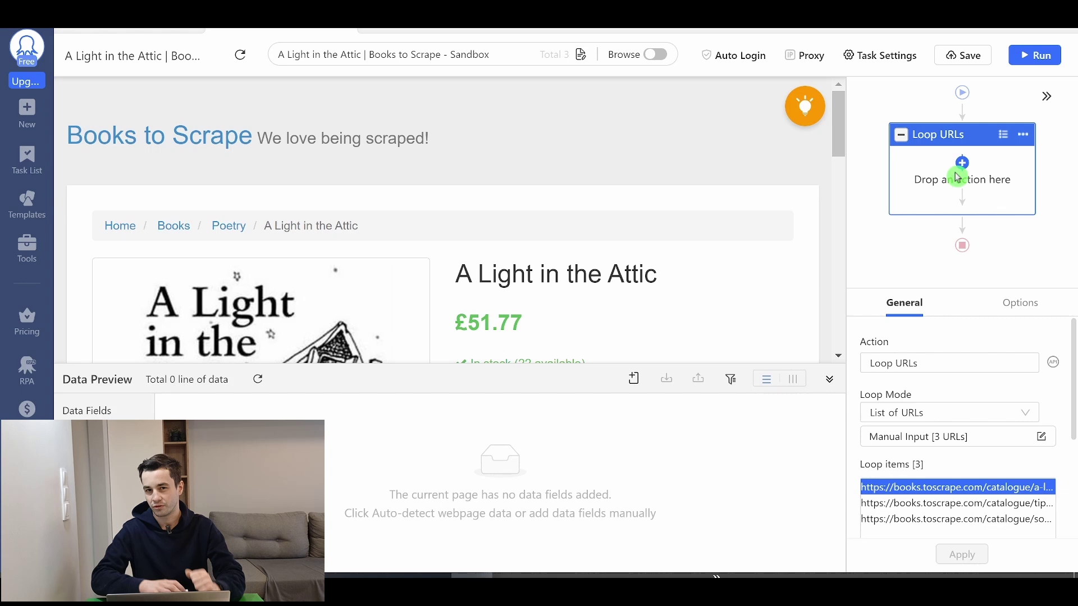
Step: Add an Open Page step inside the loop with Load URLs in the loop ticked
{"action": "left_click", "coordinate": [962, 163]}
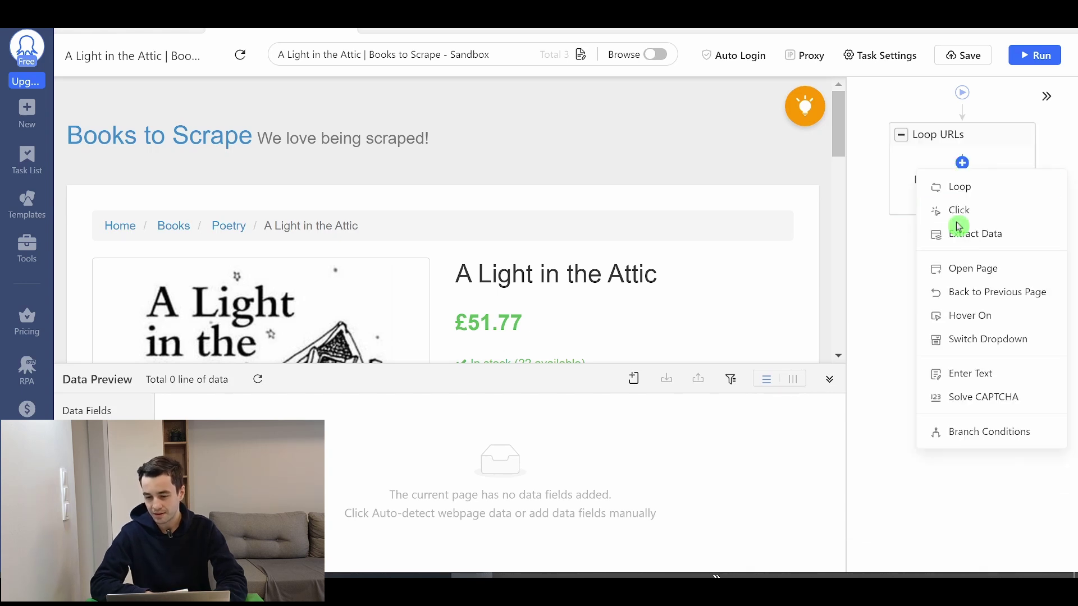
{"action": "left_click", "coordinate": [978, 273]}
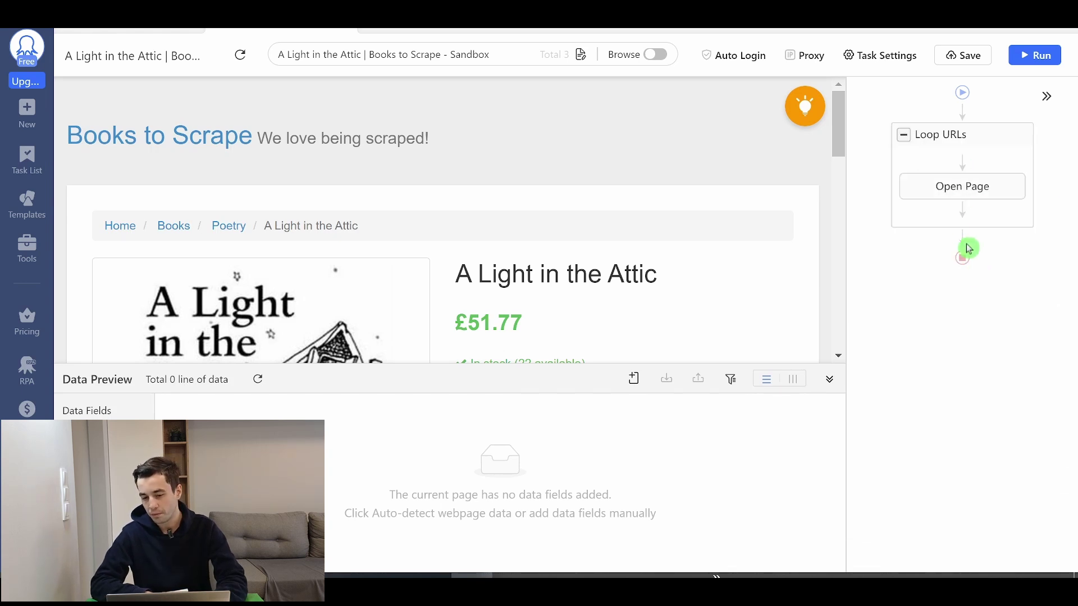
{"action": "left_click", "coordinate": [960, 185]}
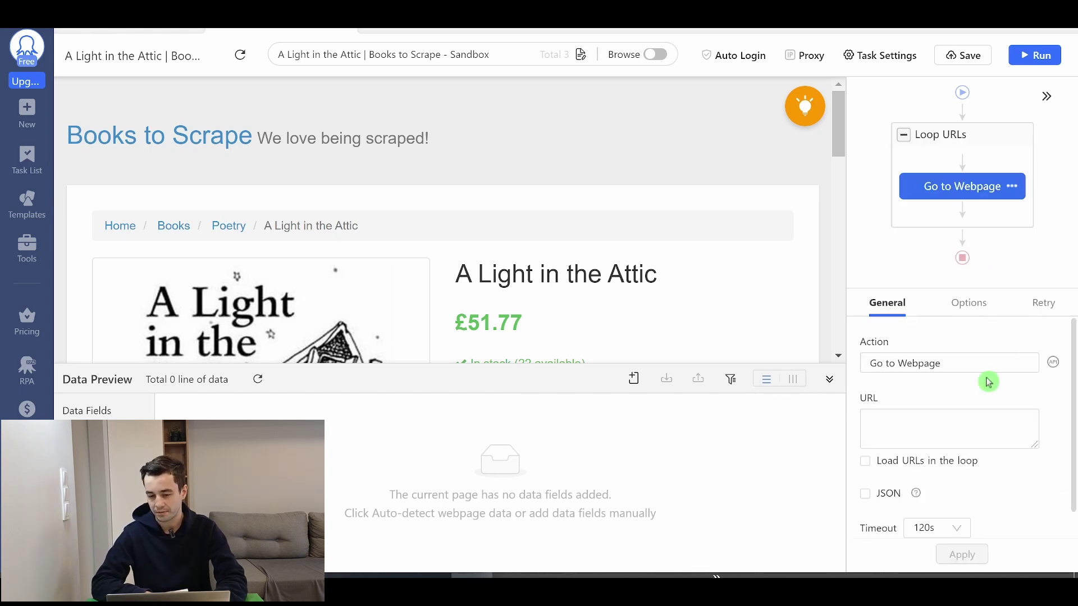
{"action": "left_click", "coordinate": [888, 468]}
{"action": "left_click", "coordinate": [960, 554]}
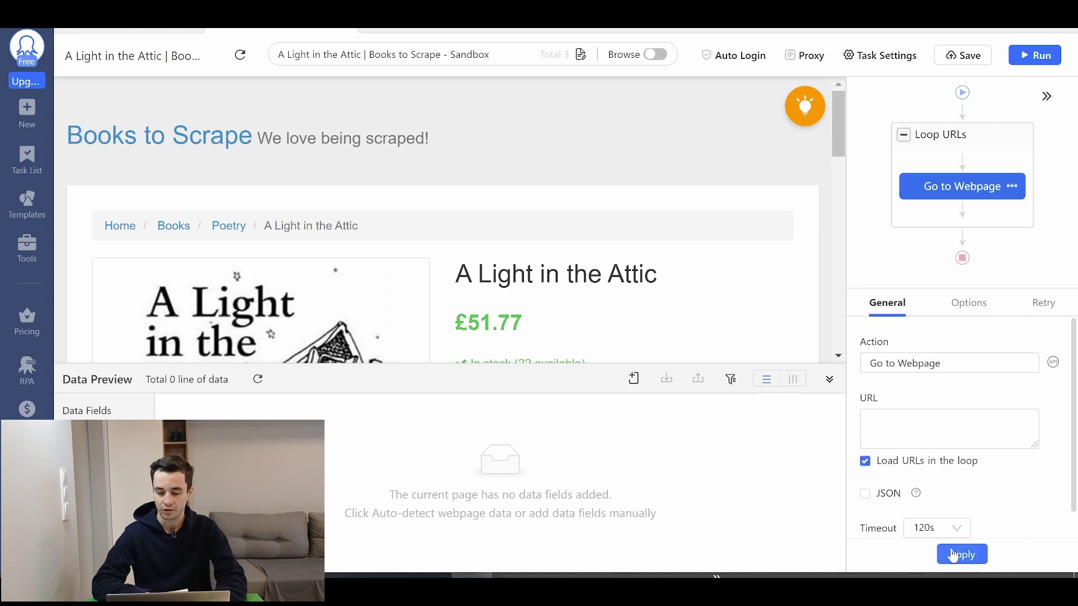
Step: Test the page step on the second and third book URLs in the loop
{"action": "left_click", "coordinate": [915, 504]}
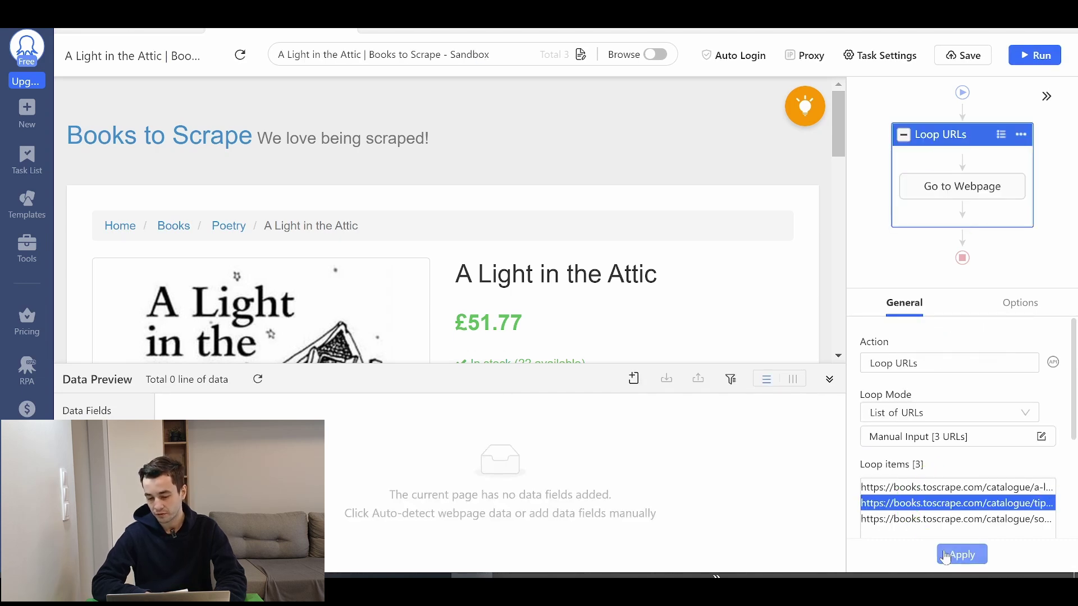
{"action": "left_click", "coordinate": [961, 554]}
{"action": "left_click", "coordinate": [962, 186]}
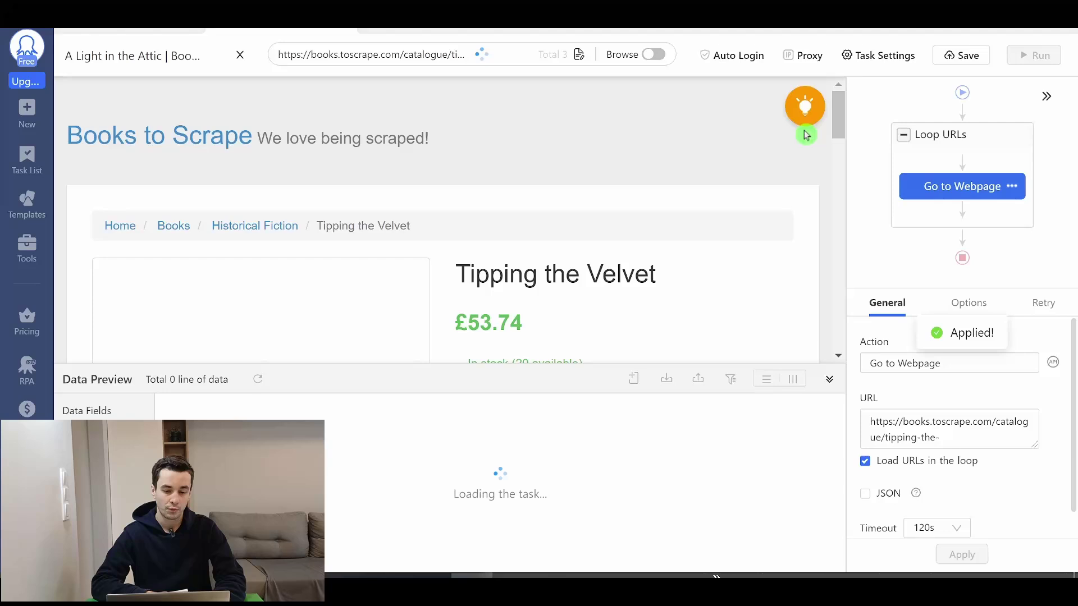
{"action": "left_click", "coordinate": [941, 135]}
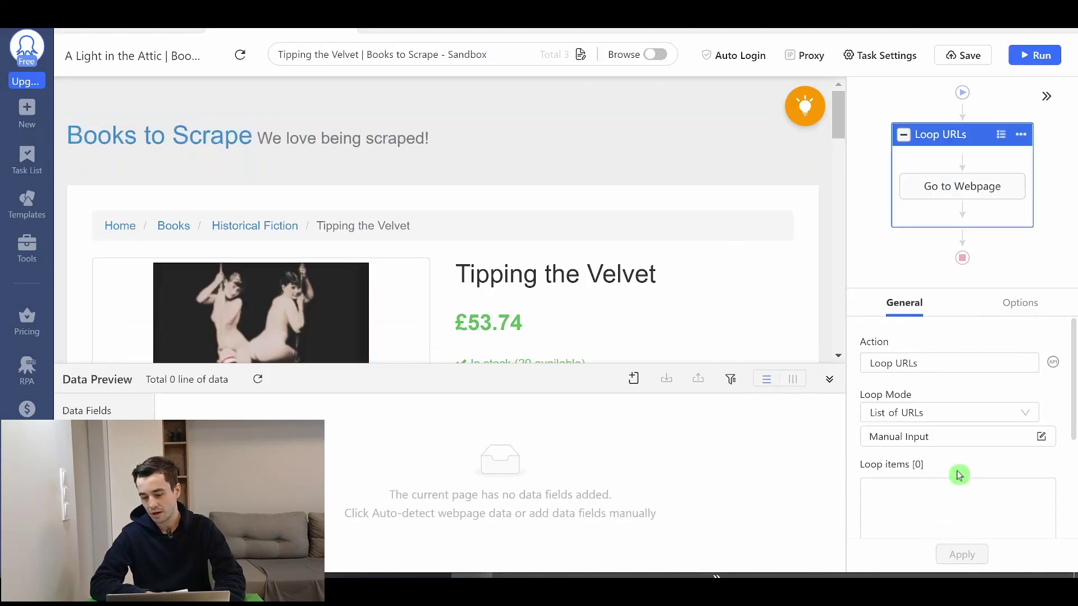
{"action": "scroll", "coordinate": [957, 494], "scroll_direction": "down", "scroll_amount": 3}
{"action": "left_click", "coordinate": [923, 437]}
{"action": "left_click", "coordinate": [962, 554]}
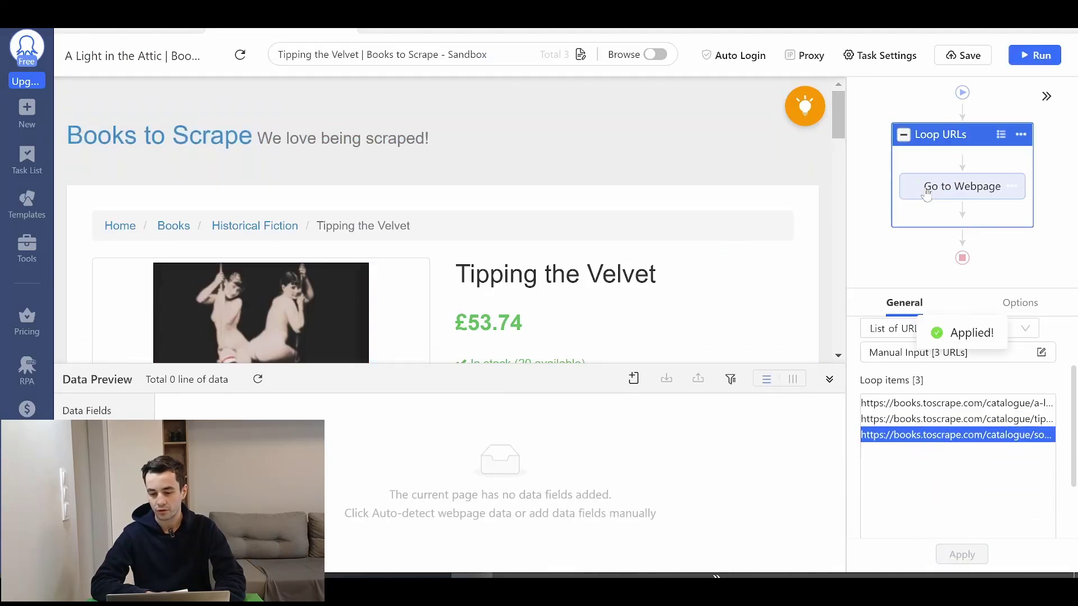
{"action": "left_click", "coordinate": [961, 186]}
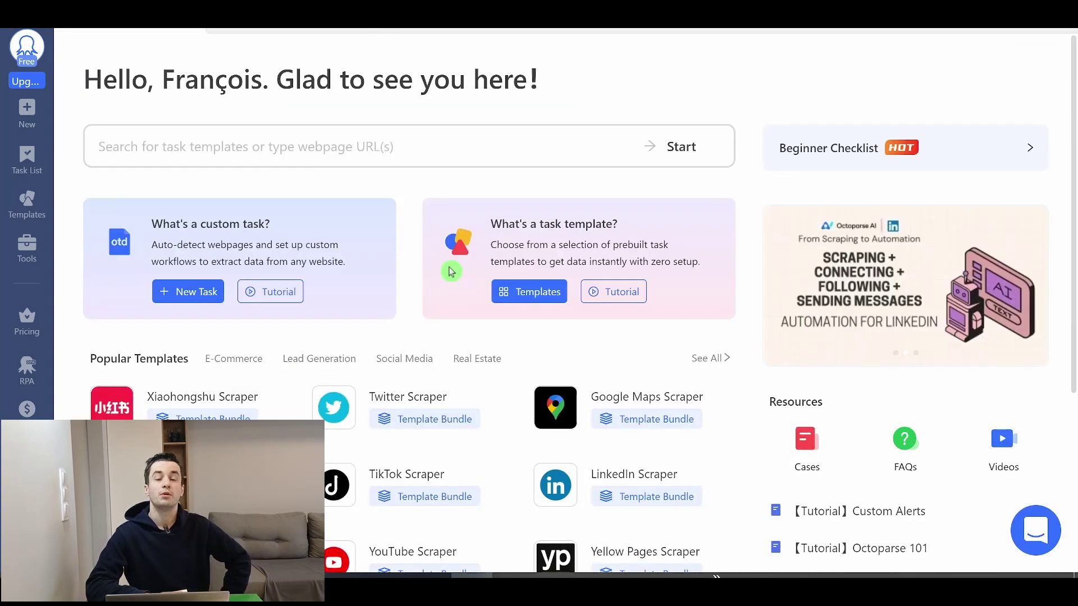
Step: Start a new Custom Task from entered URLs and scroll its URL entry page
{"action": "left_click", "coordinate": [27, 112]}
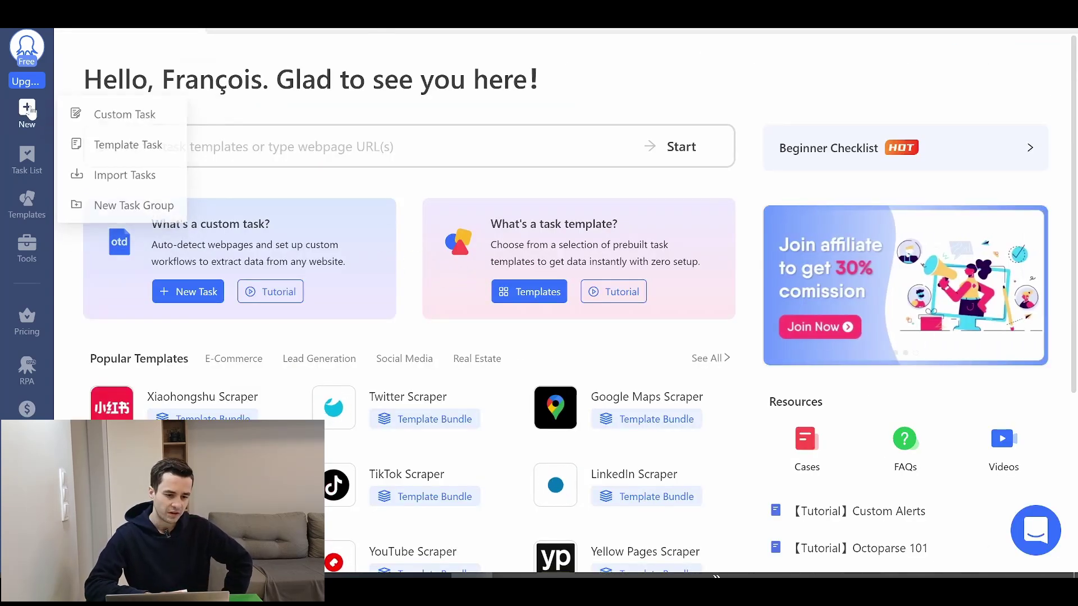
{"action": "left_click", "coordinate": [93, 104]}
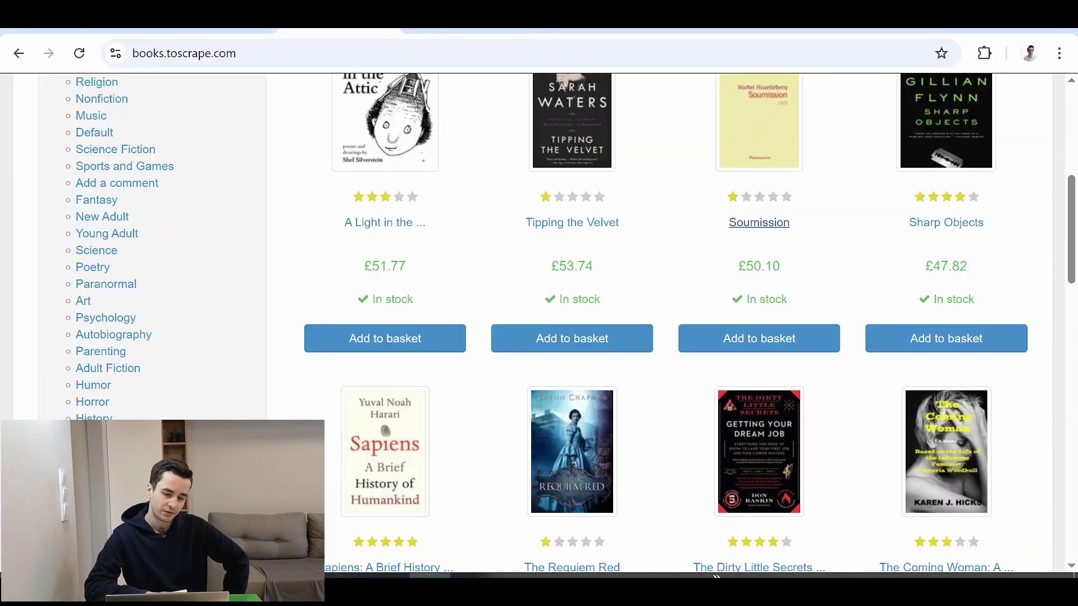
{"action": "scroll", "coordinate": [485, 262], "scroll_direction": "down", "scroll_amount": 15}
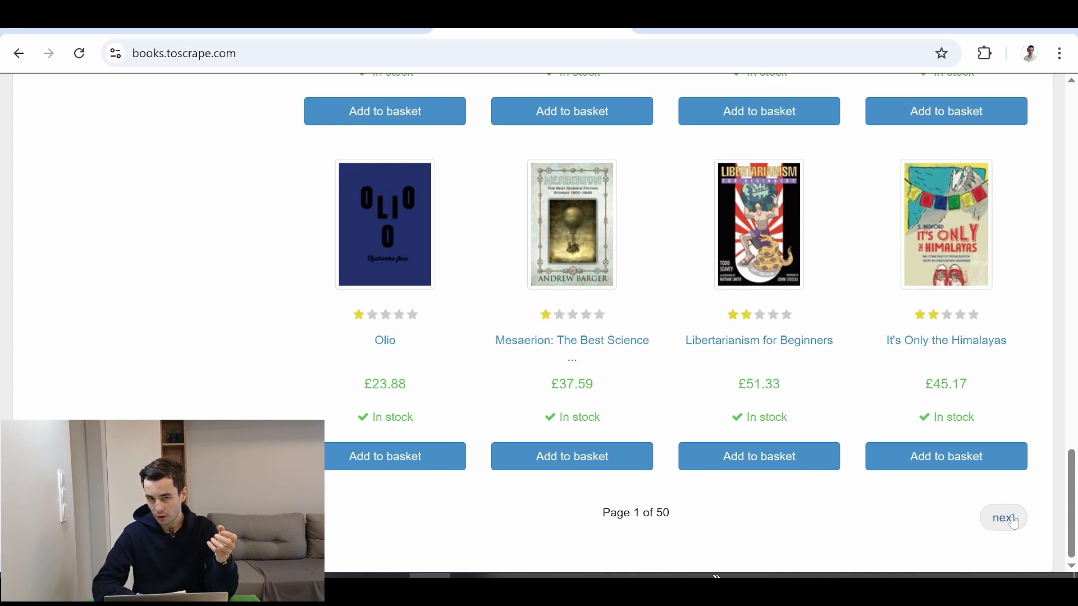
Step: Page forward through the catalogue and inspect the page number in each address
{"action": "left_click", "coordinate": [1012, 498]}
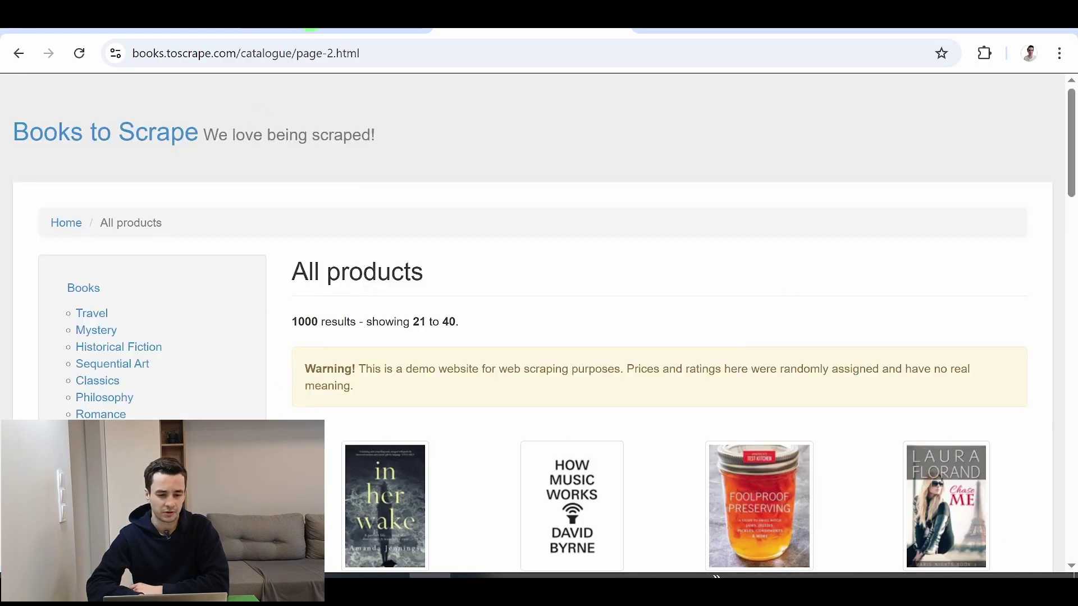
{"action": "scroll", "coordinate": [679, 252], "scroll_direction": "down", "scroll_amount": 20}
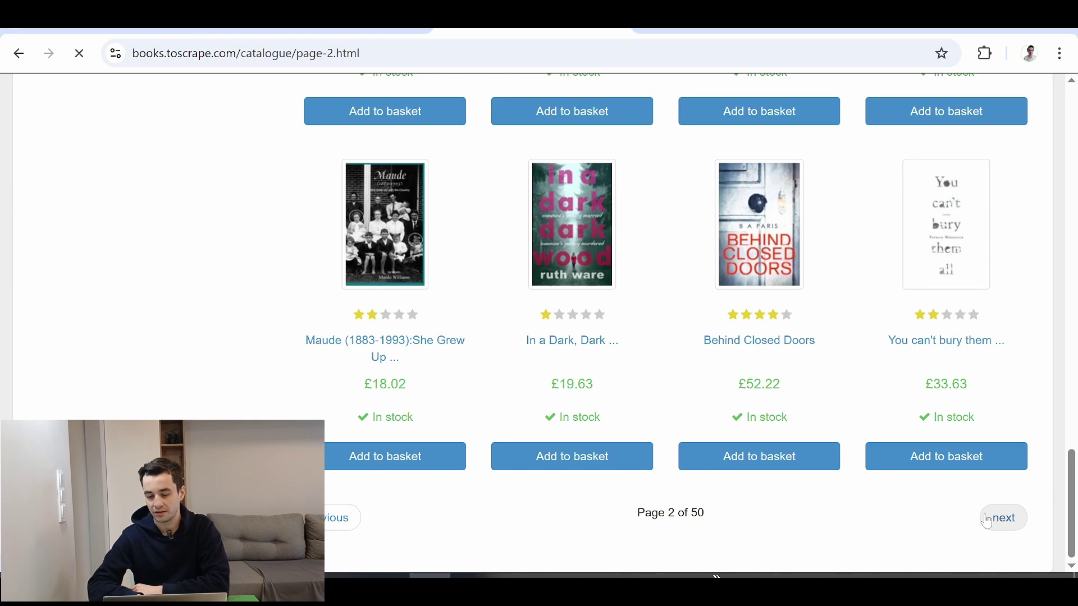
{"action": "scroll", "coordinate": [364, 79], "scroll_direction": "down", "scroll_amount": 5}
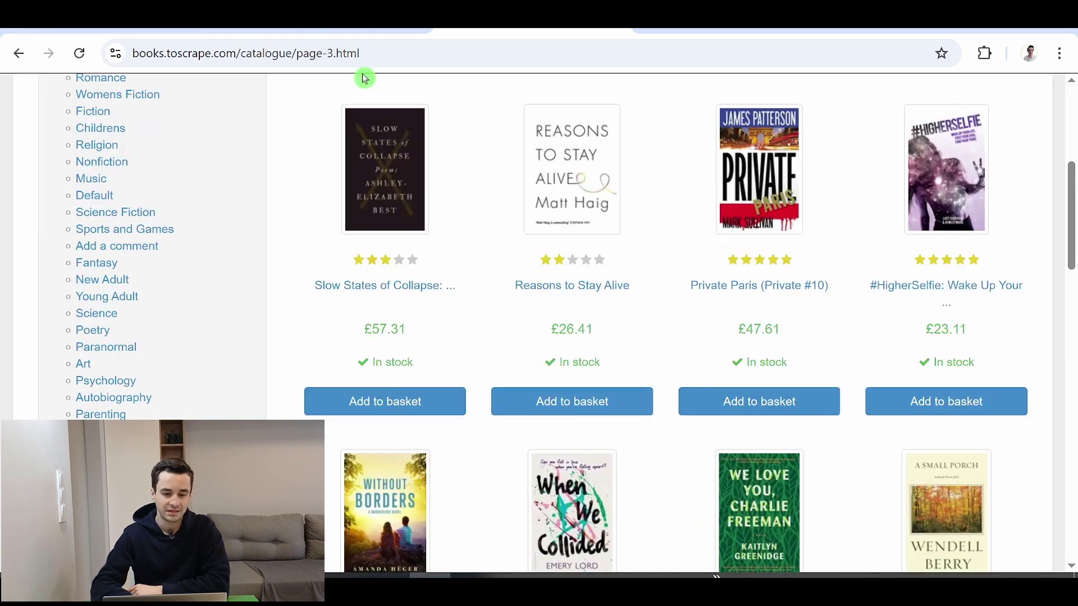
{"action": "left_click", "coordinate": [405, 45]}
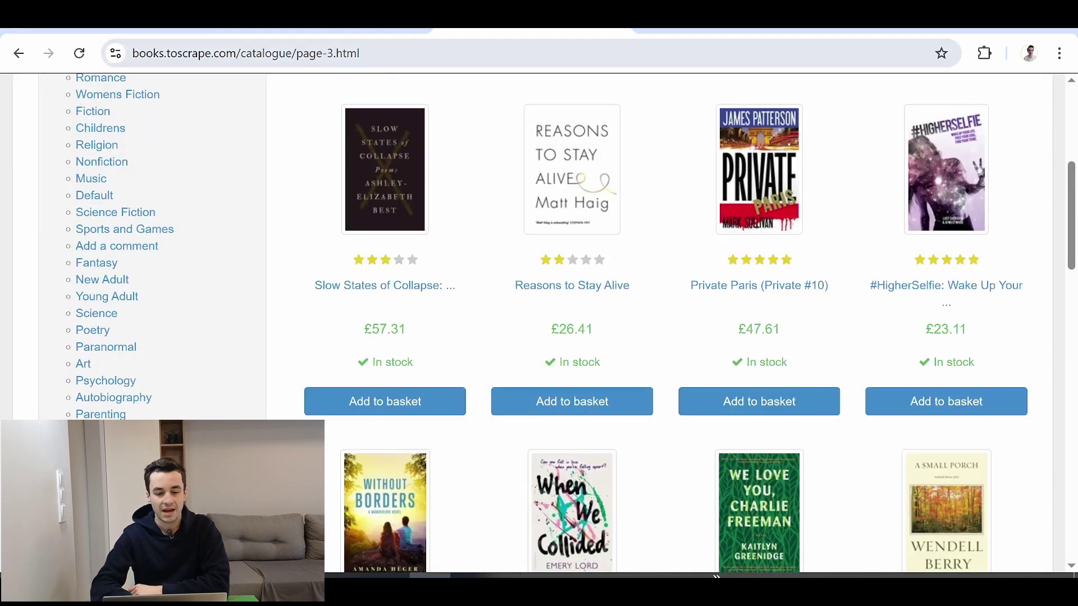
{"action": "left_click", "coordinate": [329, 57]}
{"action": "scroll", "coordinate": [859, 343], "scroll_direction": "down", "scroll_amount": 15}
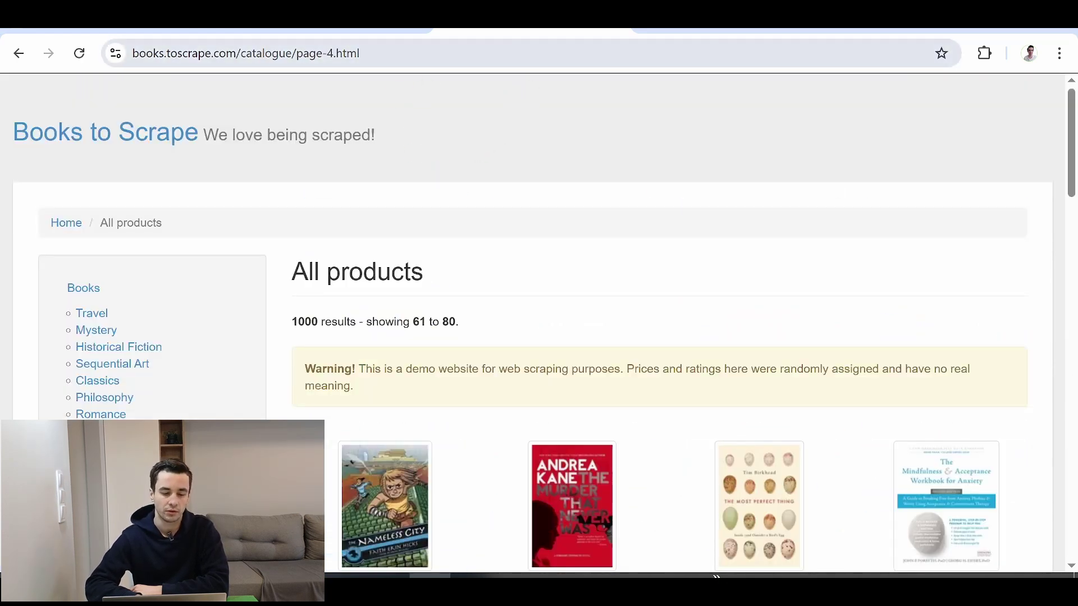
Step: Change the address to page-1.html, confirm Page 1 of 50, and copy its URL
{"action": "double_click", "coordinate": [334, 52]}
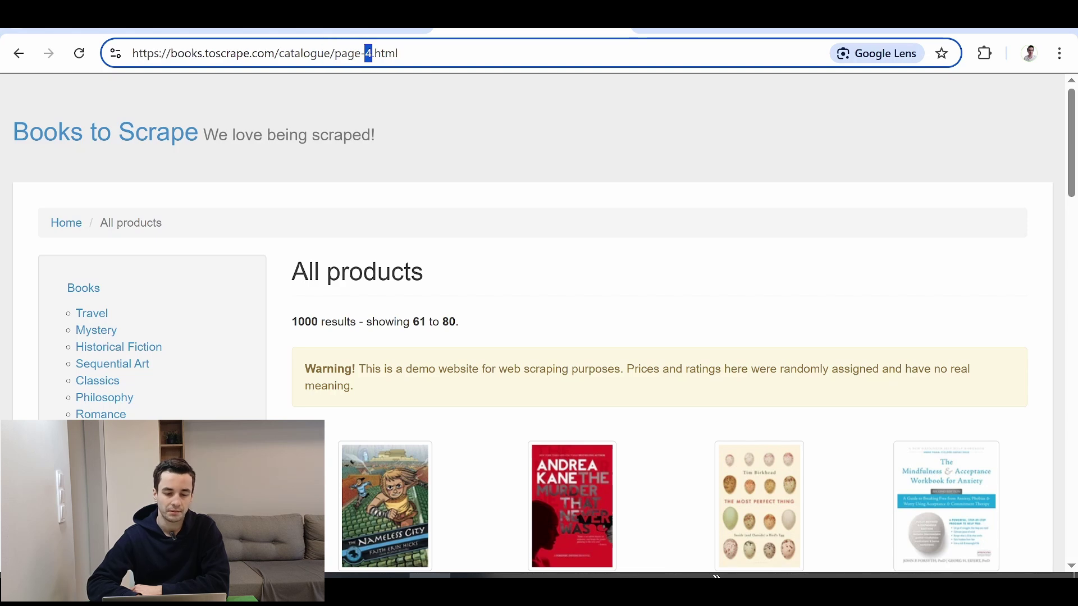
{"action": "type", "text": "1"}
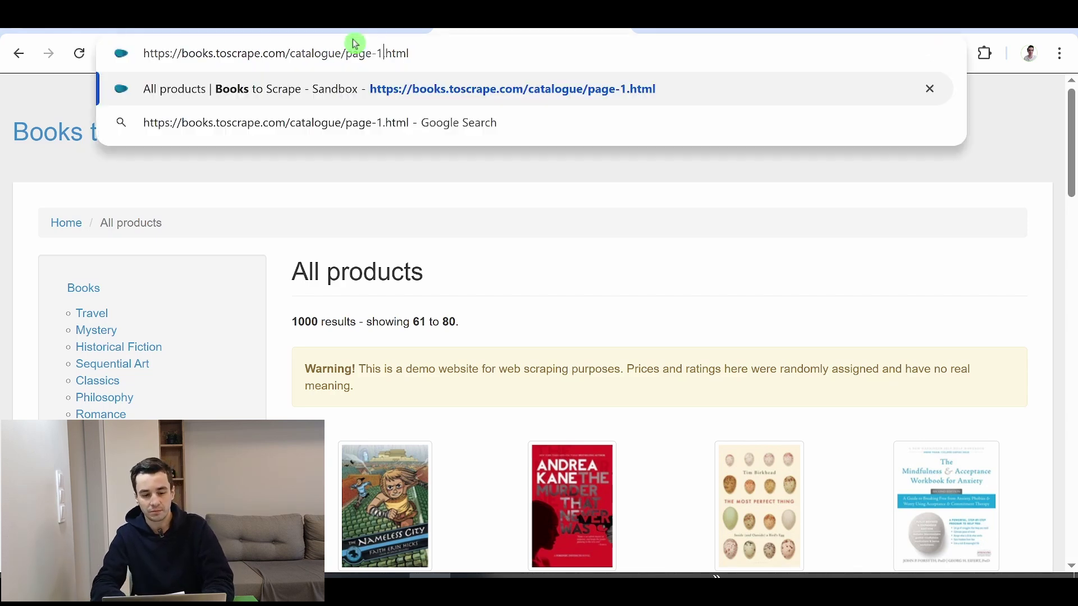
{"action": "key", "text": "Return"}
{"action": "left_click", "coordinate": [355, 50]}
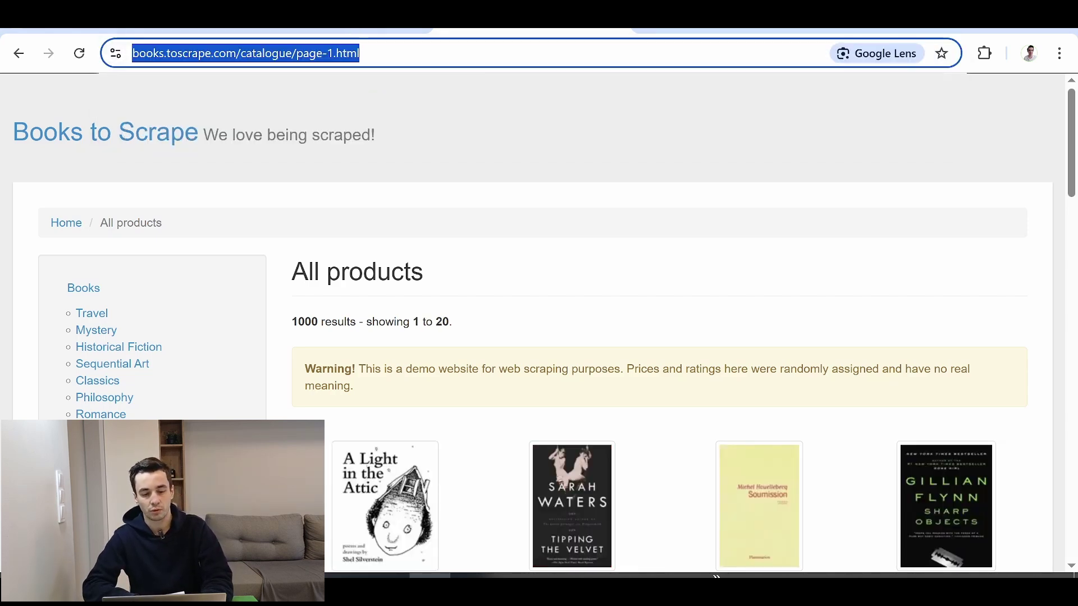
{"action": "left_click", "coordinate": [382, 53]}
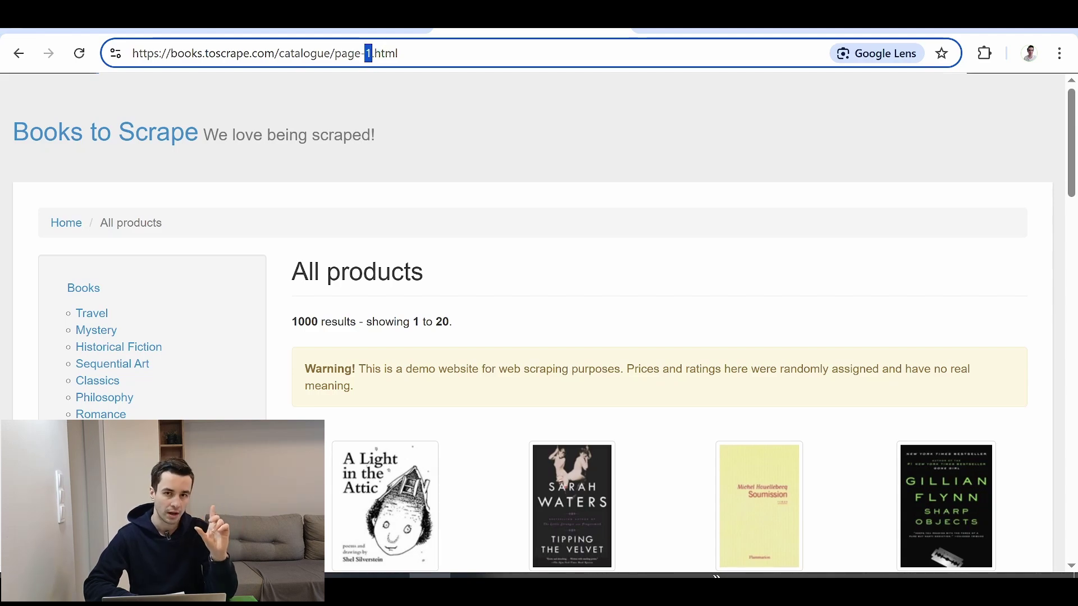
{"action": "left_click", "coordinate": [883, 211]}
{"action": "scroll", "coordinate": [883, 212], "scroll_direction": "down", "scroll_amount": 20}
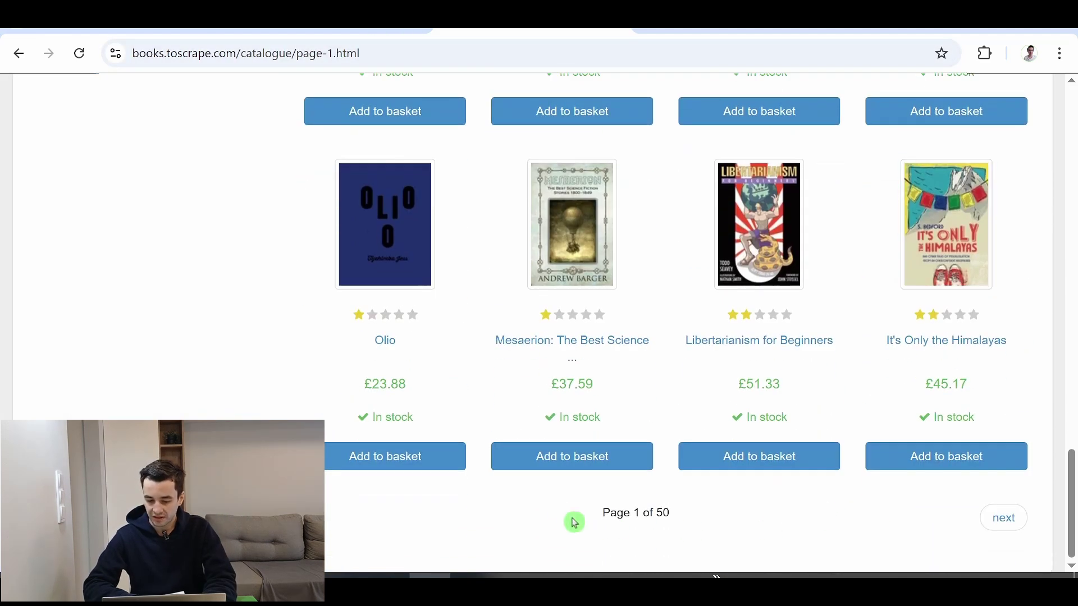
{"action": "left_click_drag", "start_coordinate": [599, 515], "coordinate": [712, 529]}
{"action": "left_click", "coordinate": [695, 520]}
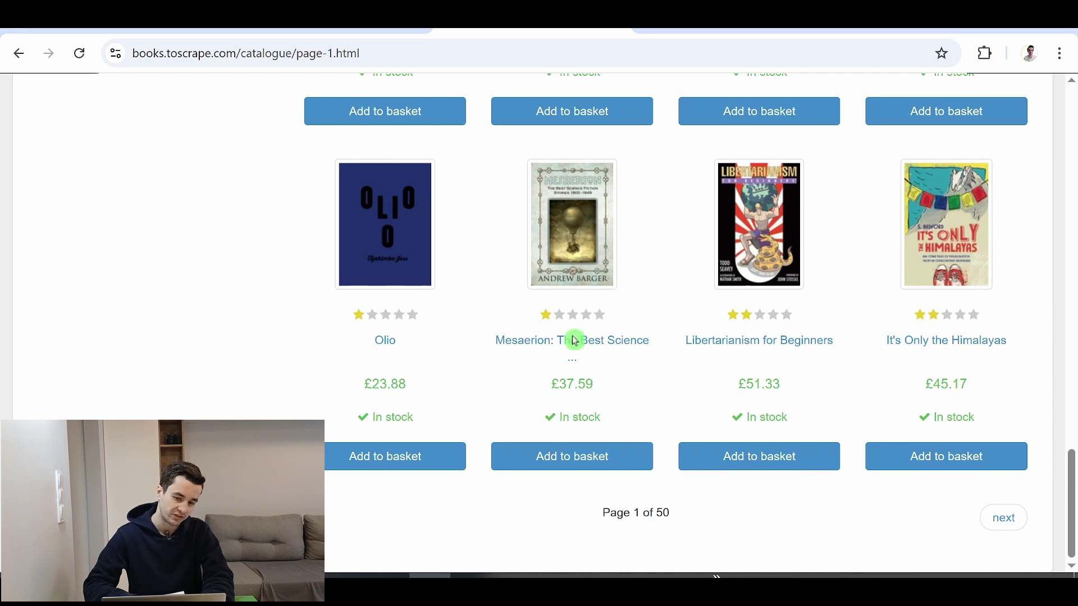
{"action": "key", "text": "ctrl+l"}
{"action": "key", "text": "ctrl+c"}
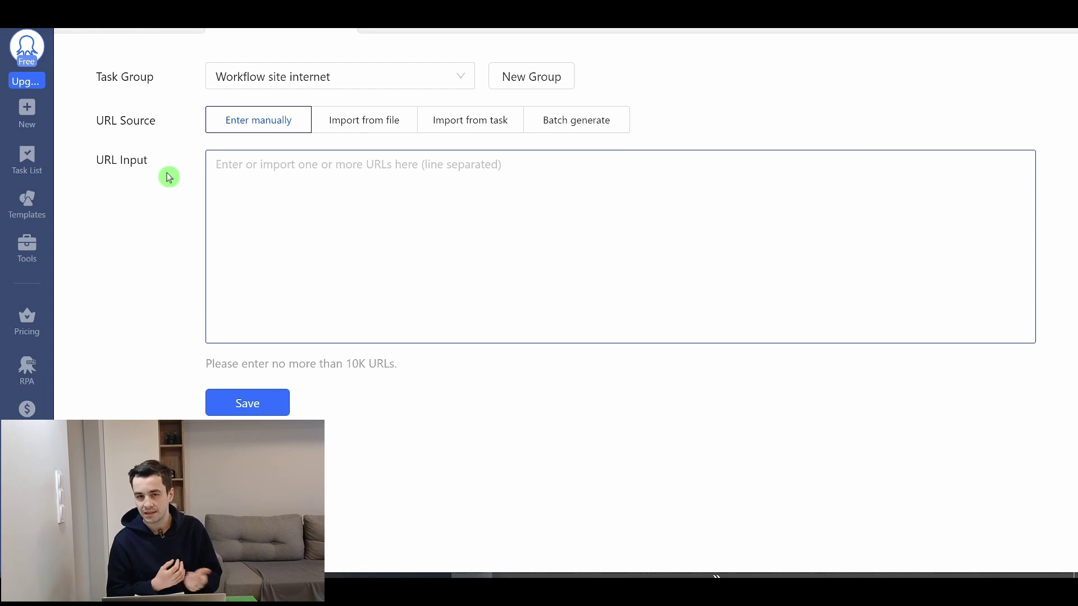
Step: Use Batch generate with the page-1 catalogue URL as URL Format and select its page number
{"action": "left_click", "coordinate": [574, 128]}
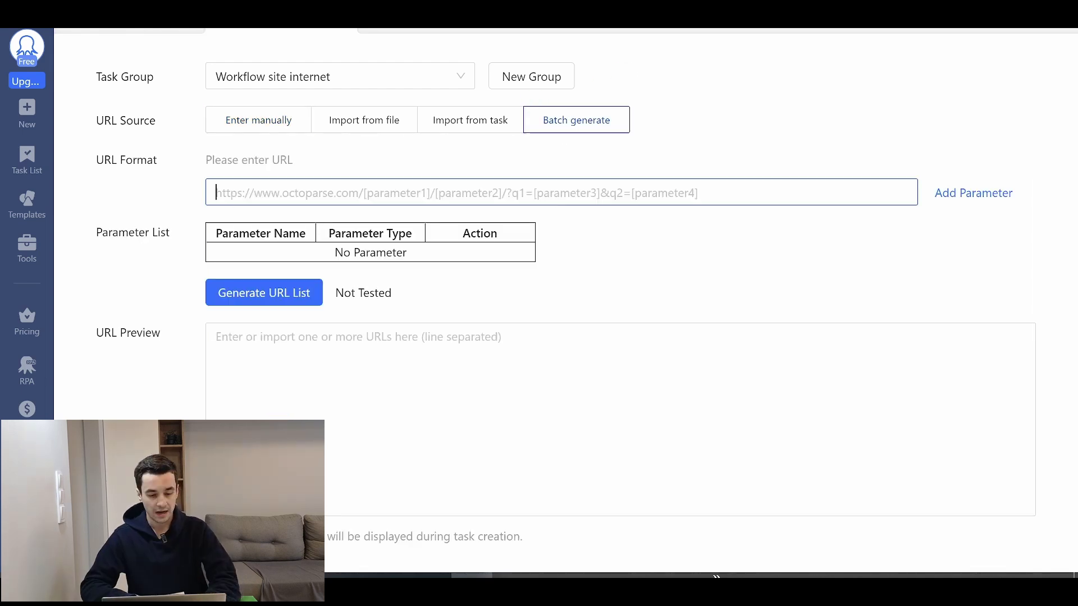
{"action": "key", "text": "ctrl+v"}
{"action": "double_click", "coordinate": [452, 193]}
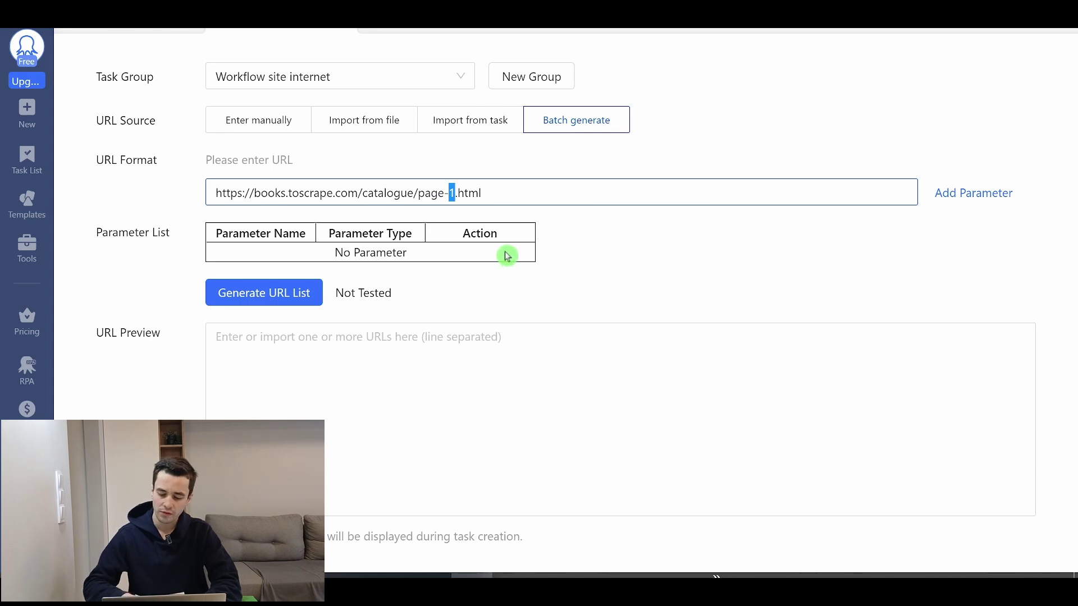
Step: Add a Number parameter starting at 1 and repeating 50 times, generating pages 1–50
{"action": "left_click", "coordinate": [968, 193]}
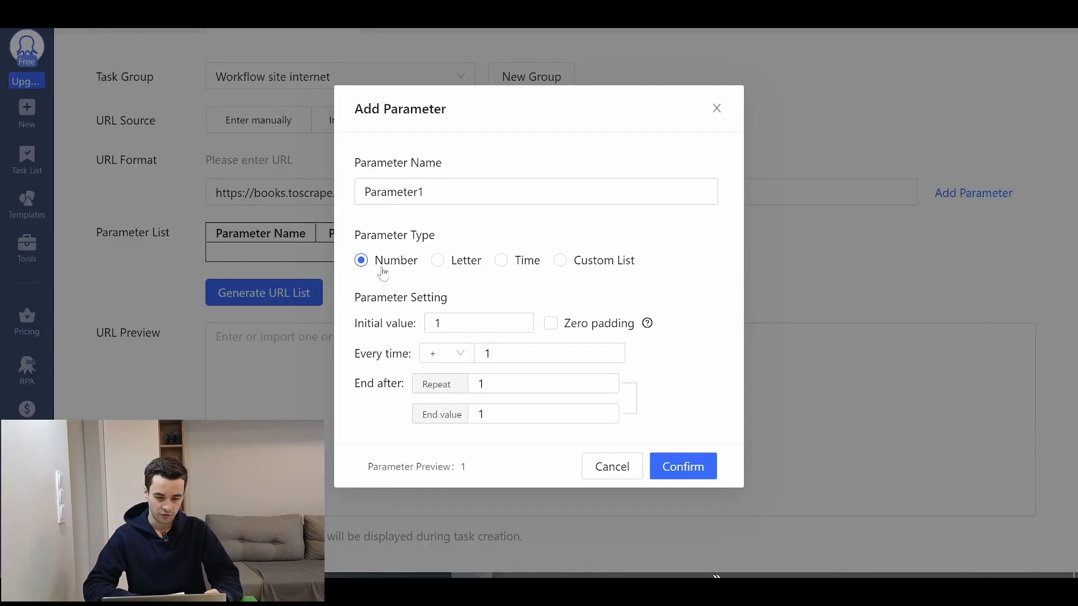
{"action": "left_click", "coordinate": [364, 282]}
{"action": "left_click", "coordinate": [474, 324]}
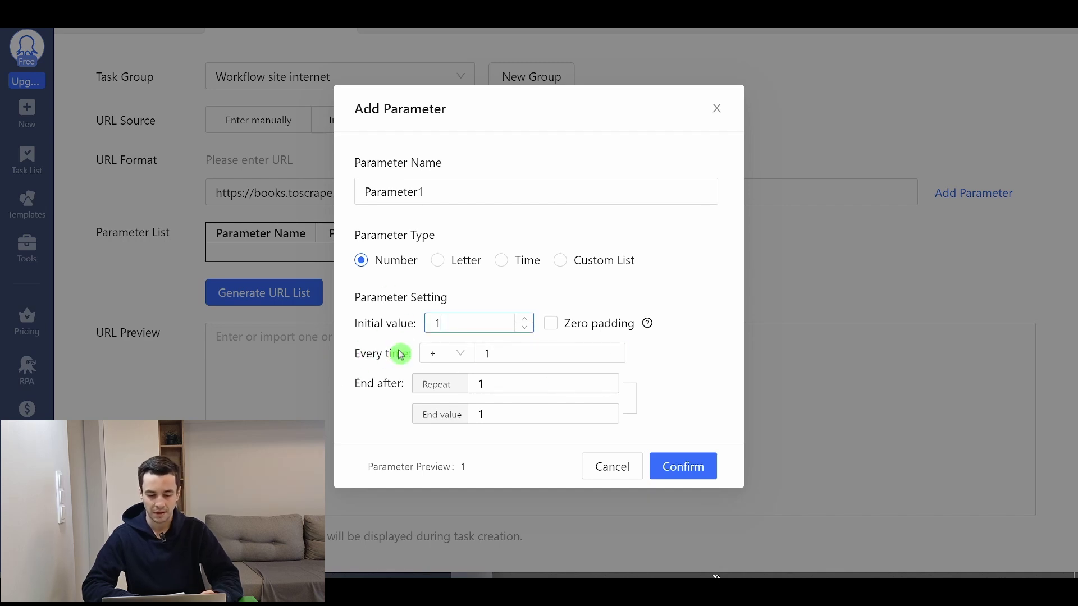
{"action": "double_click", "coordinate": [481, 383]}
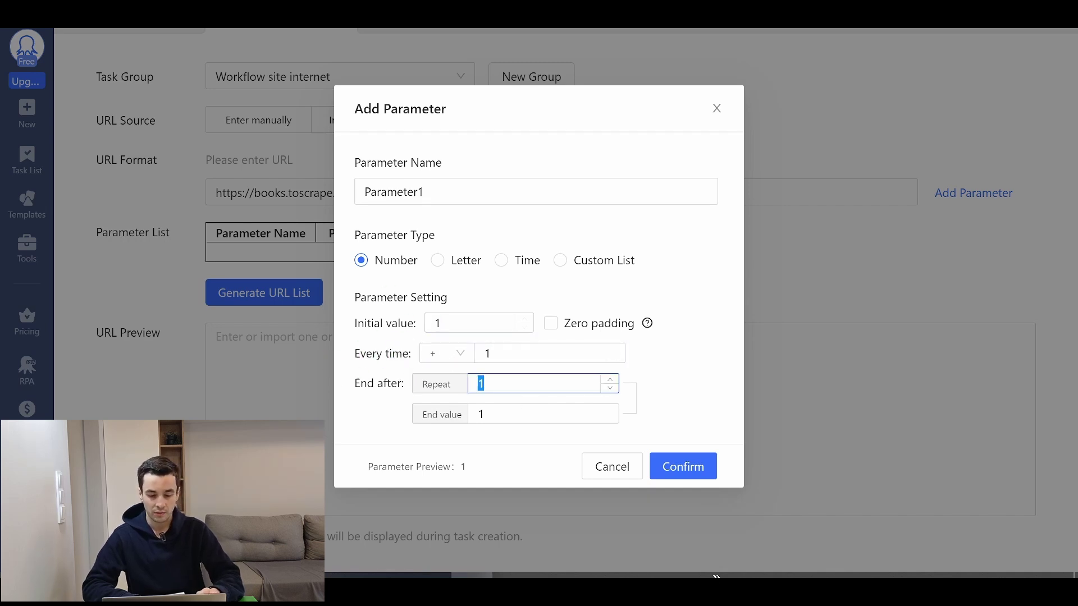
{"action": "type", "text": "50"}
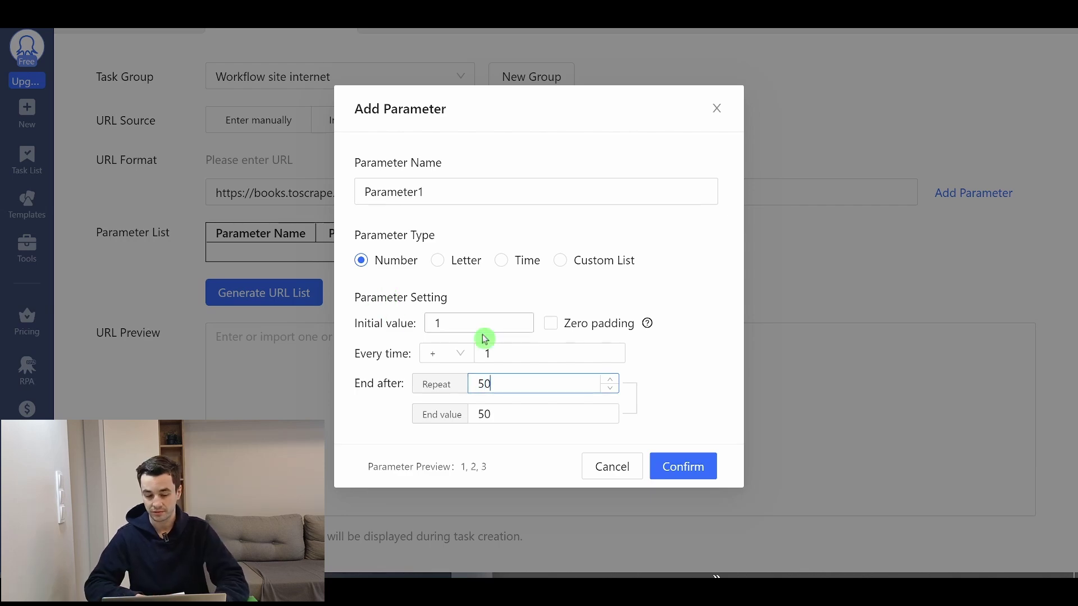
{"action": "left_click", "coordinate": [706, 462]}
{"action": "left_click", "coordinate": [703, 466]}
{"action": "scroll", "coordinate": [618, 418], "scroll_direction": "down", "scroll_amount": 13}
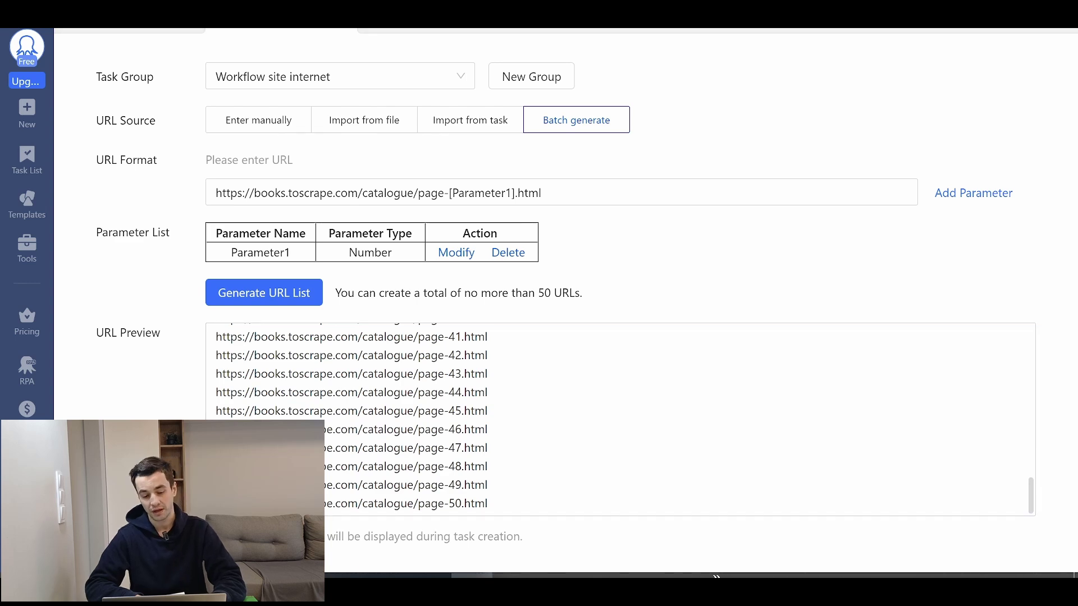
Step: Save the 50 generated URLs and check the Loop URLs step's loop items
{"action": "left_click", "coordinate": [238, 564]}
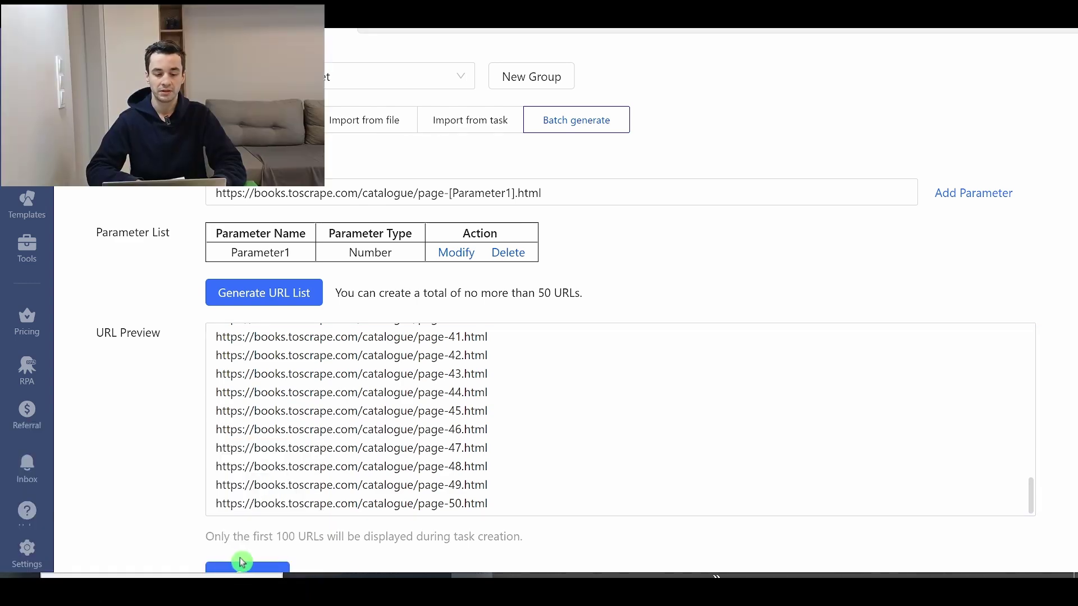
{"action": "left_click", "coordinate": [945, 143]}
{"action": "left_click", "coordinate": [874, 443]}
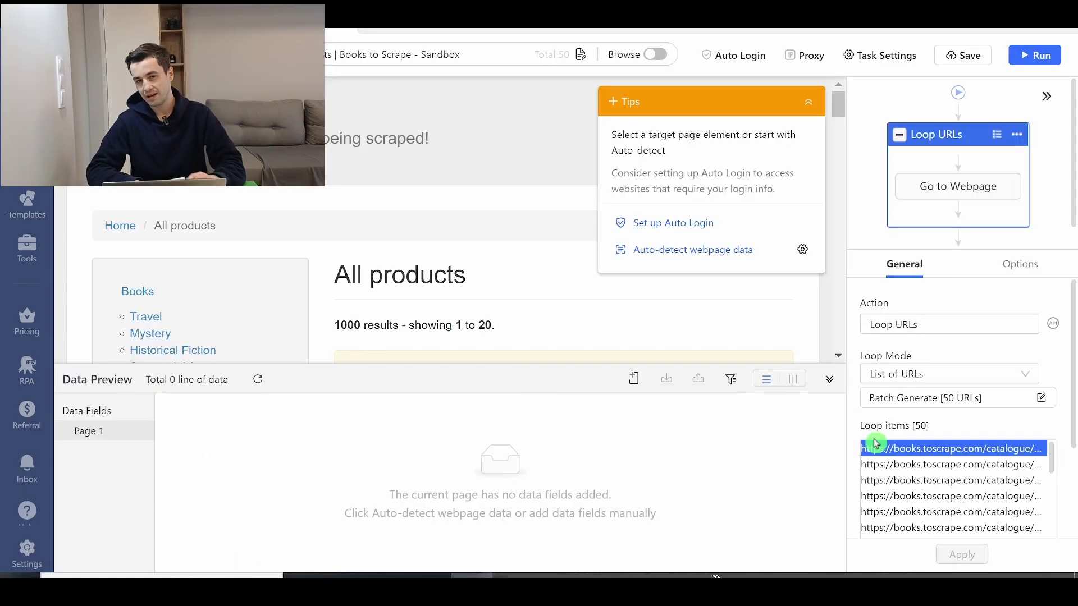